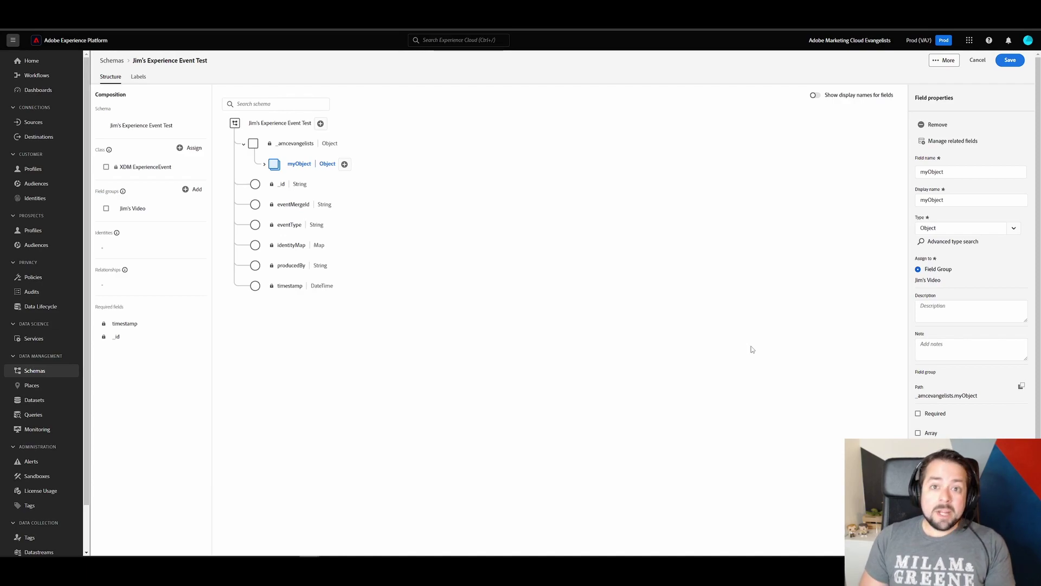
# Step: Add companyName under myObject as a String field displayed as 'Company Name'
pyautogui.click(345, 165)
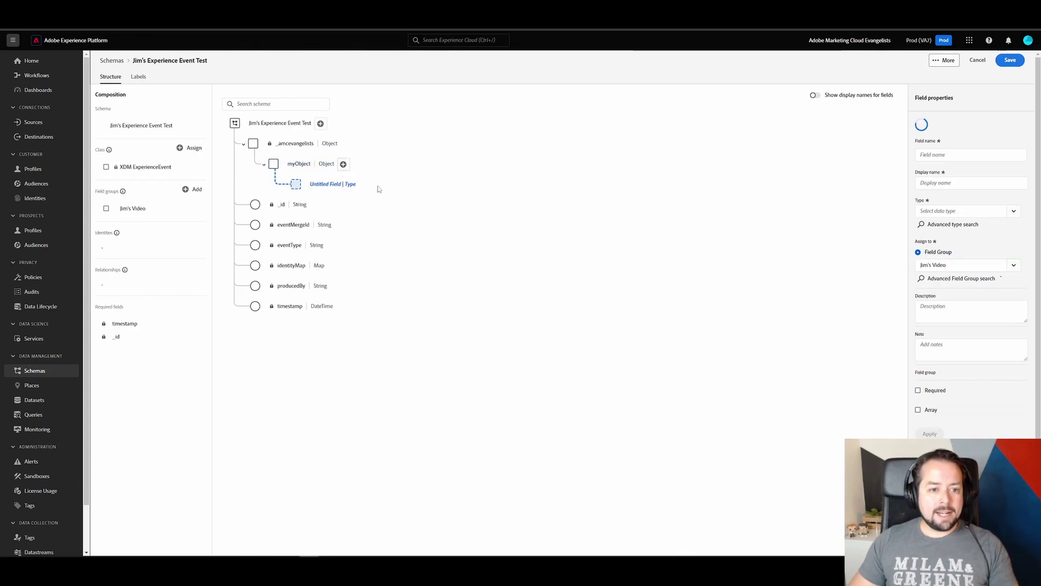
pyautogui.click(972, 151)
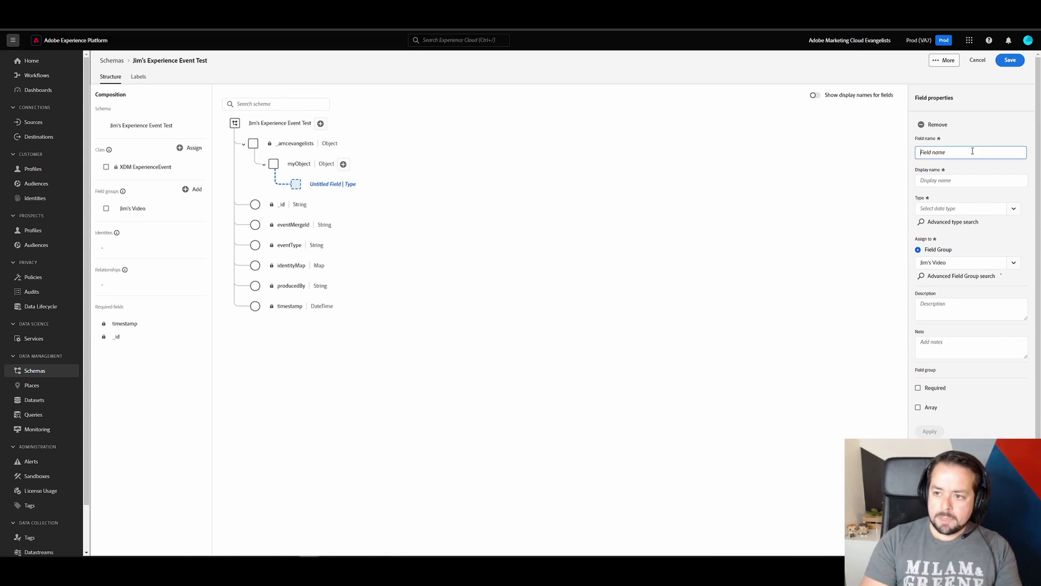
pyautogui.write('companyName')
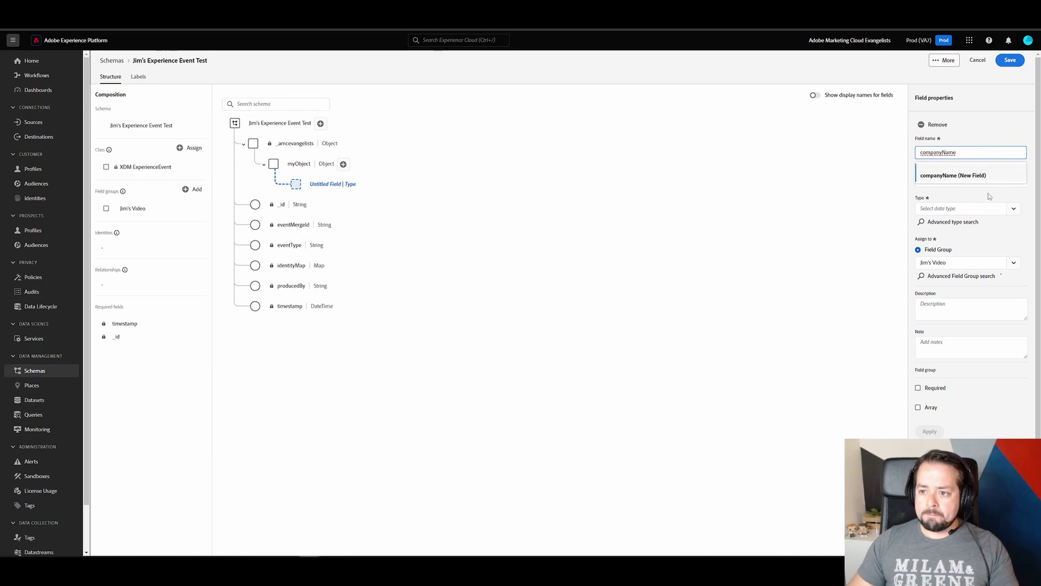
pyautogui.click(979, 183)
pyautogui.click(979, 183)
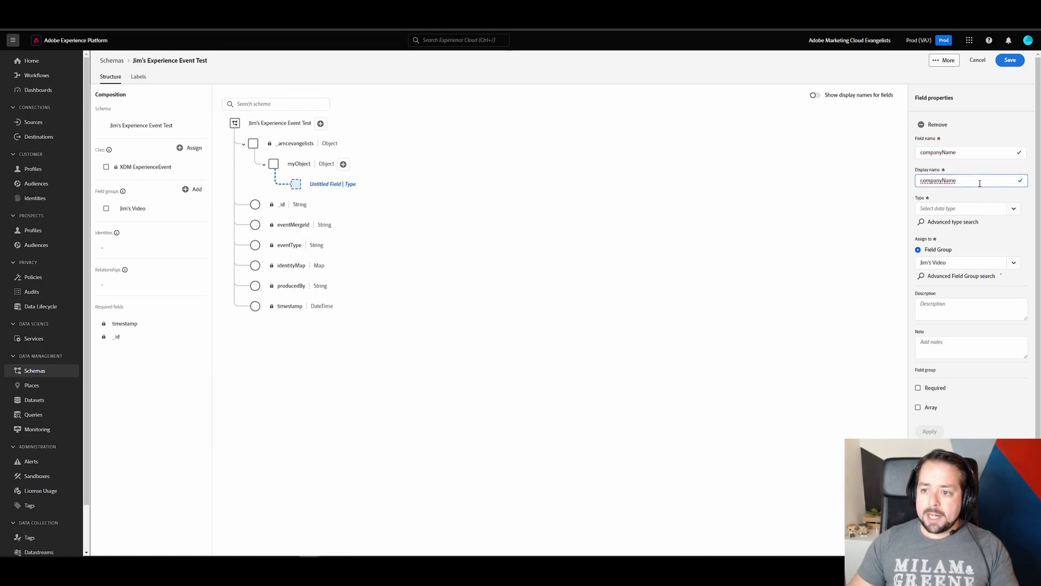
pyautogui.doubleClick(979, 184)
pyautogui.write('Com')
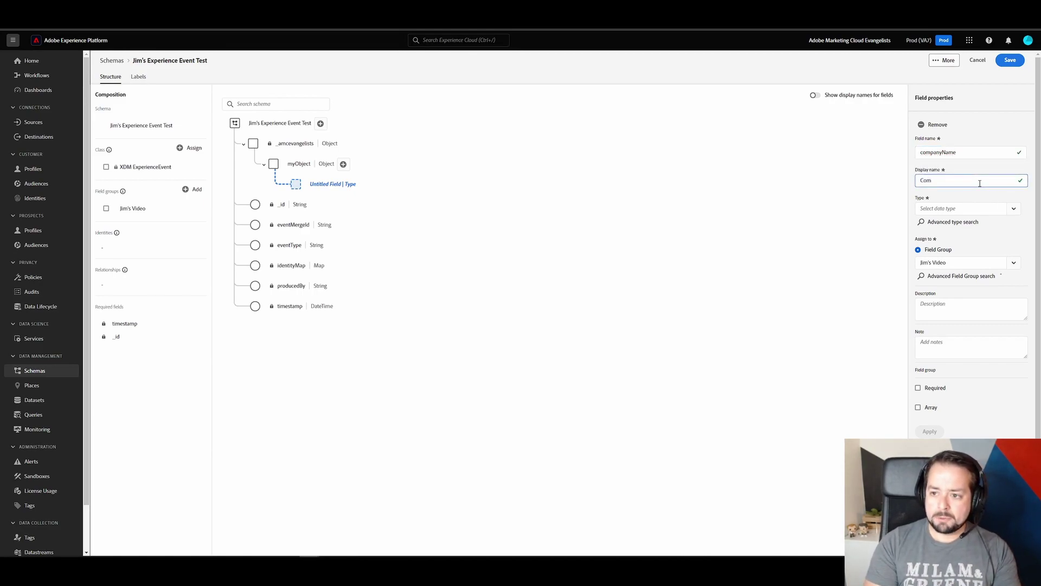
pyautogui.write('pany Name')
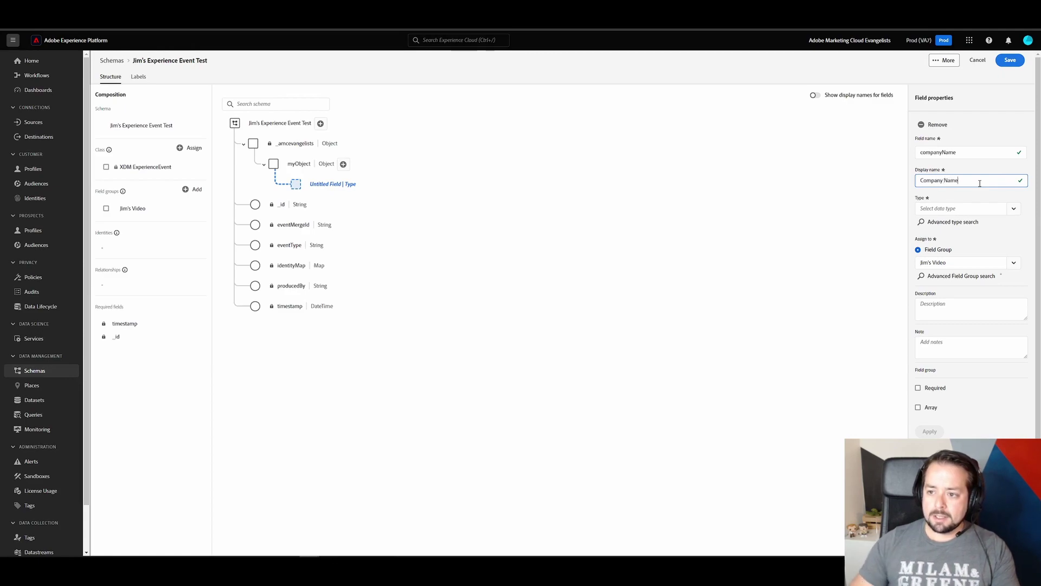
pyautogui.click(964, 208)
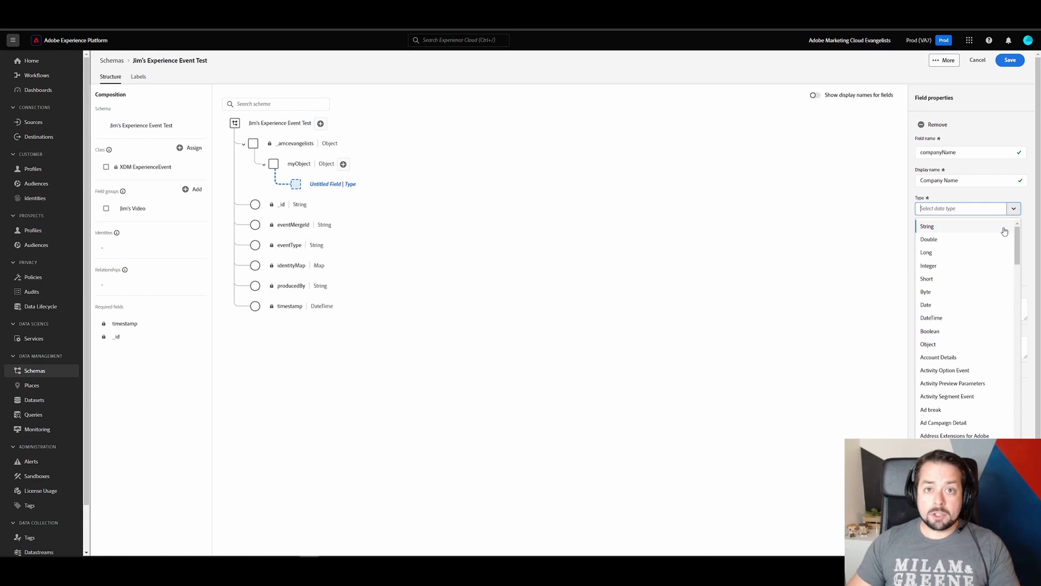
pyautogui.click(1003, 228)
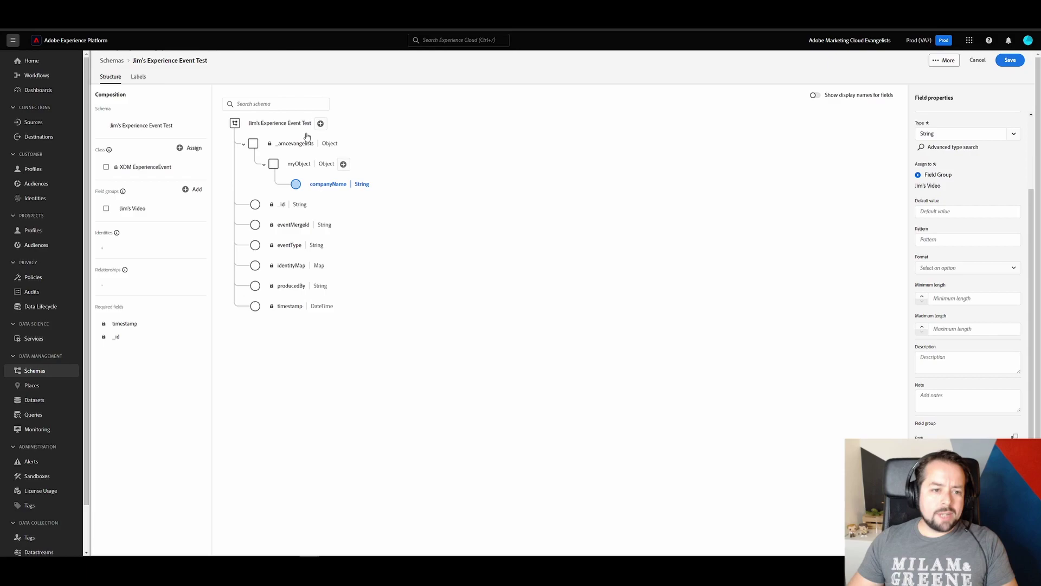
# Step: Add newsletters under myObject as a String array field displayed as 'Newsletters'
pyautogui.click(343, 164)
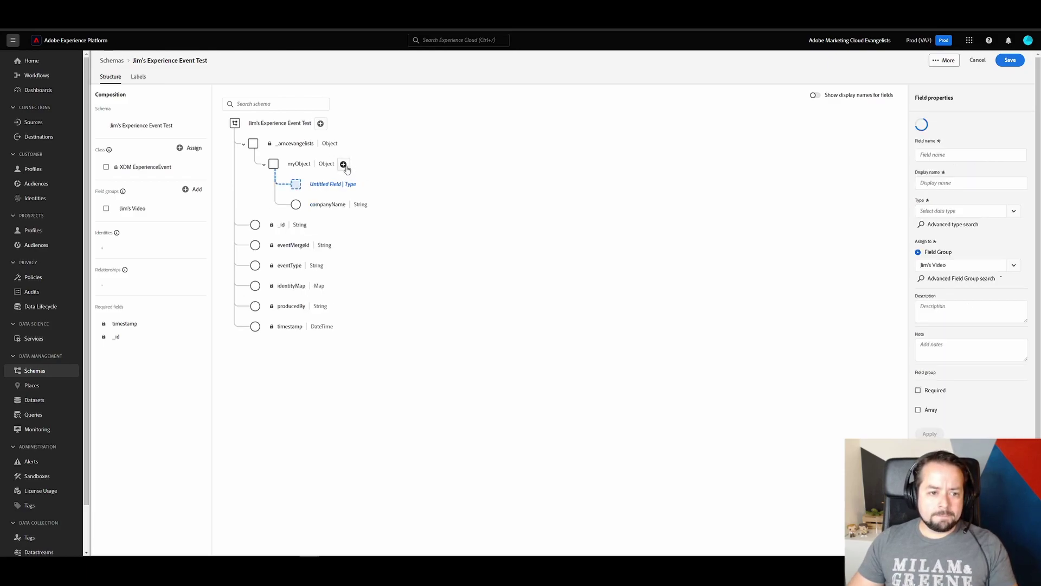
pyautogui.click(951, 153)
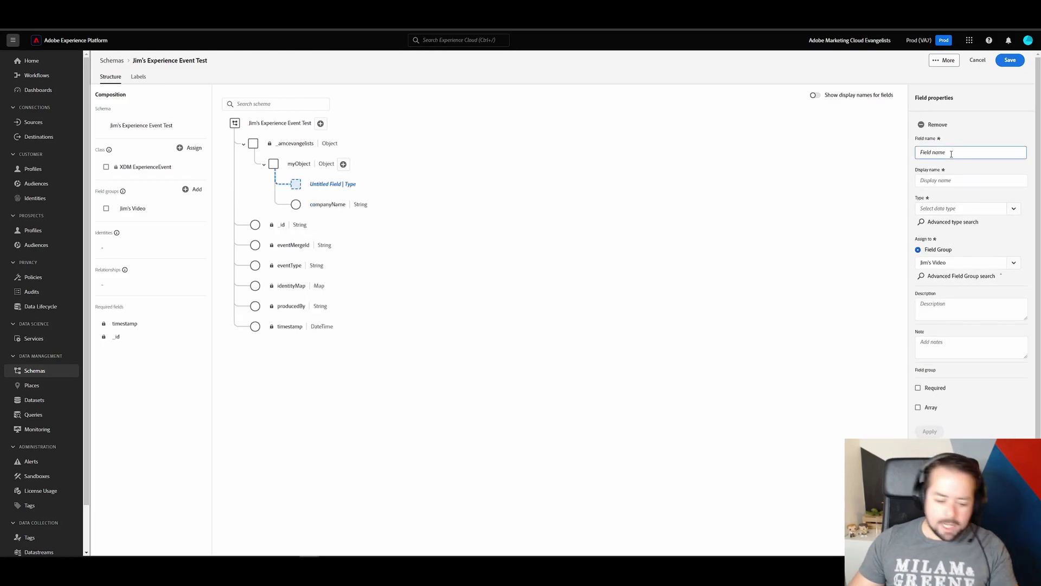
pyautogui.write('new')
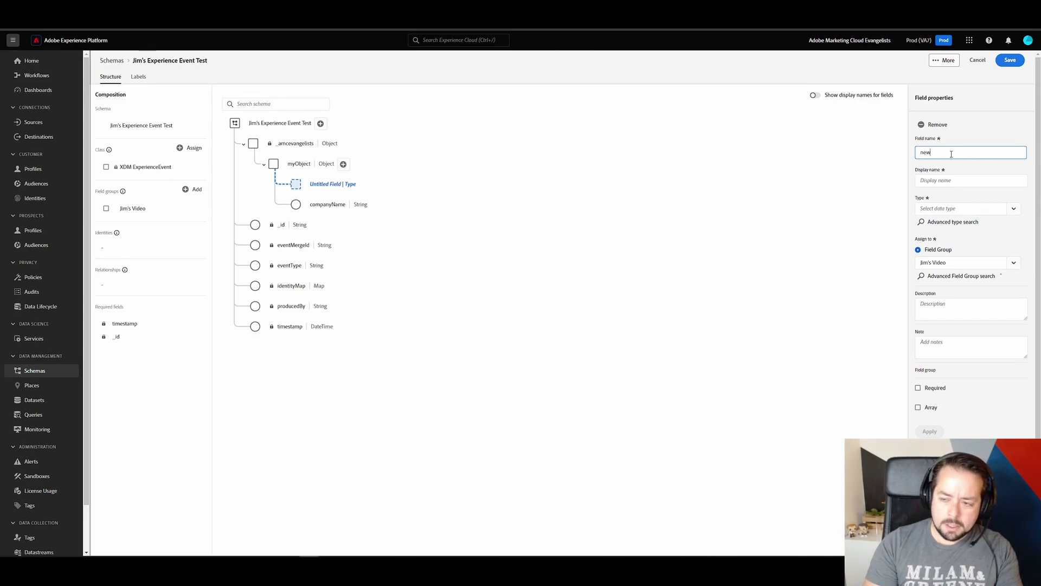
pyautogui.write('sletters')
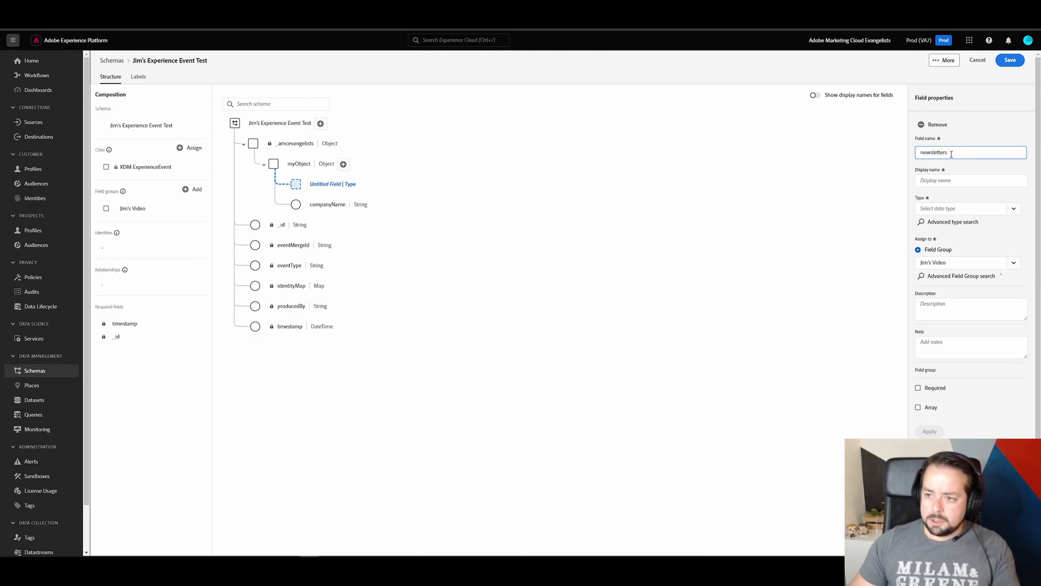
pyautogui.click(969, 178)
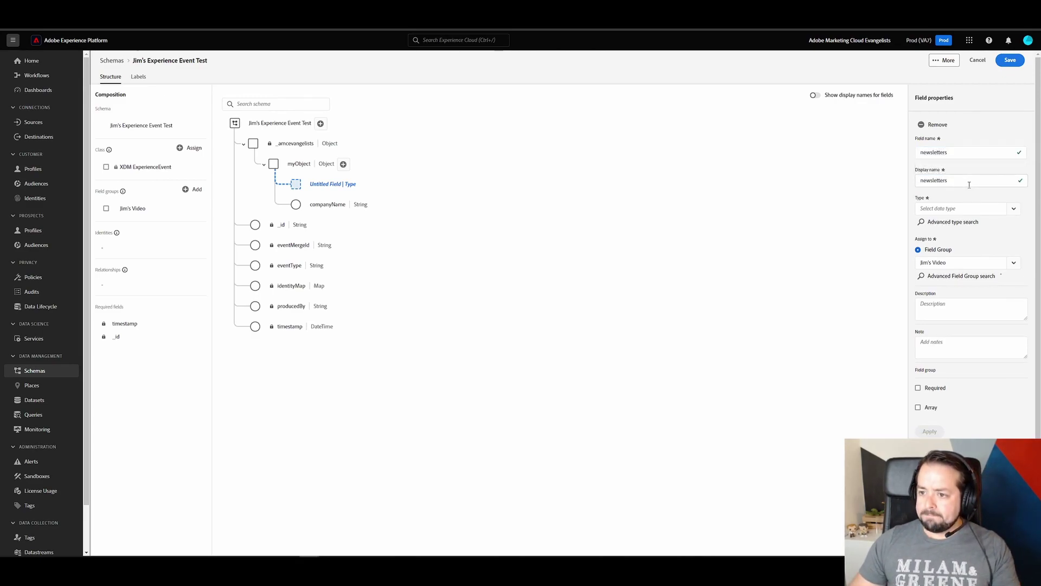
pyautogui.click(927, 180)
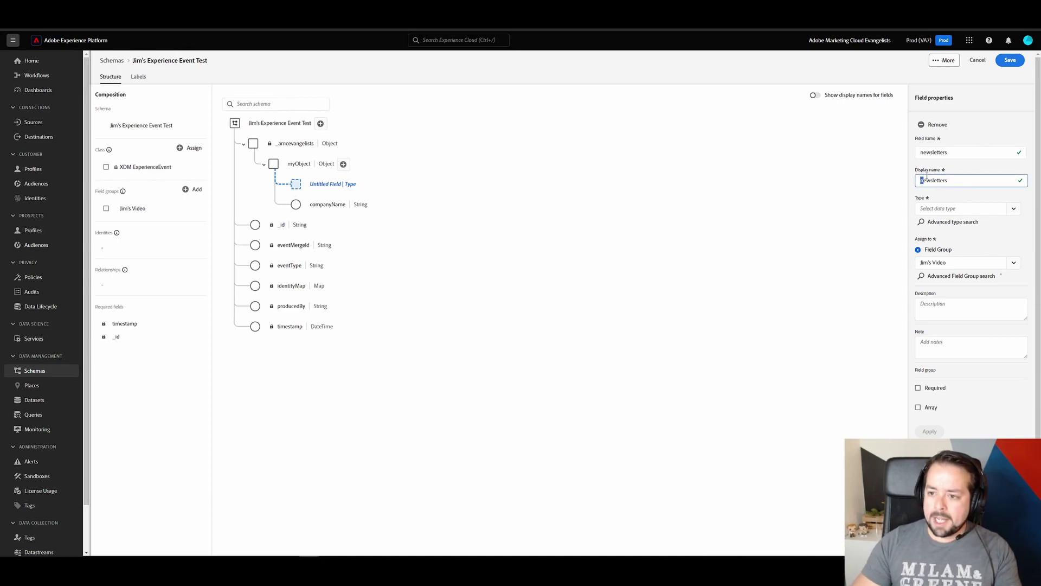
pyautogui.write('N')
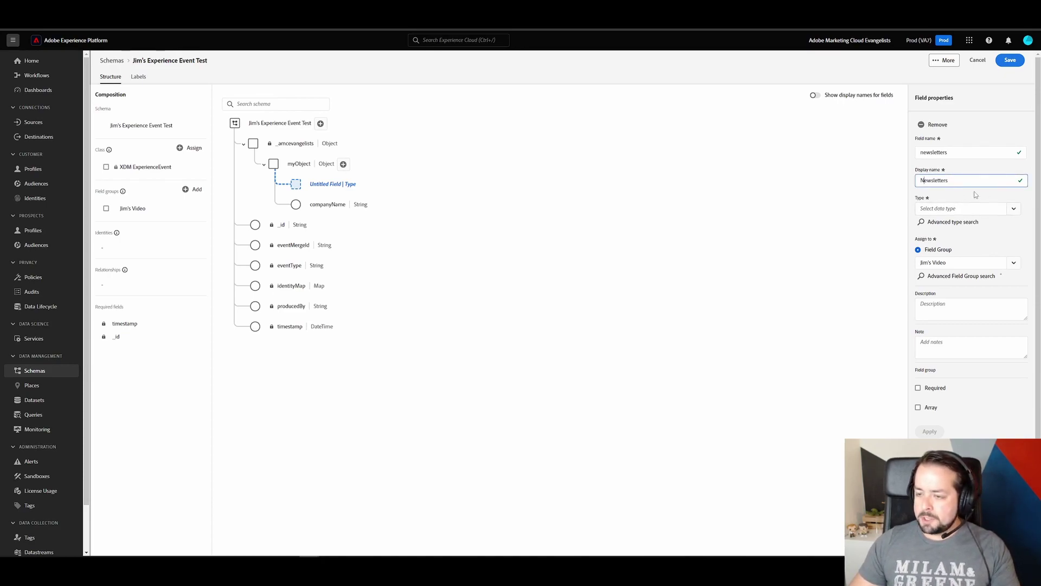
pyautogui.click(976, 195)
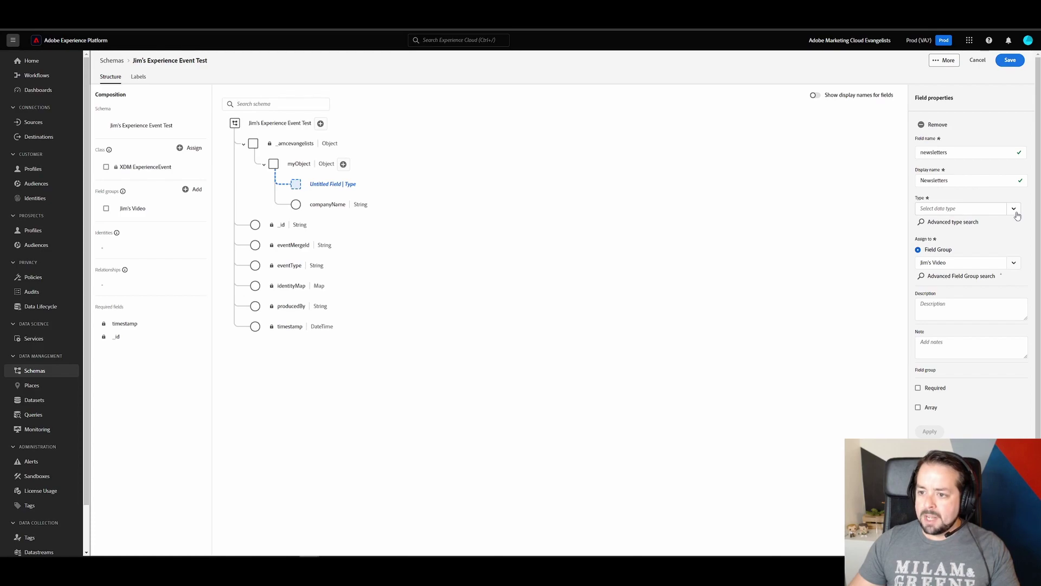
pyautogui.click(1015, 211)
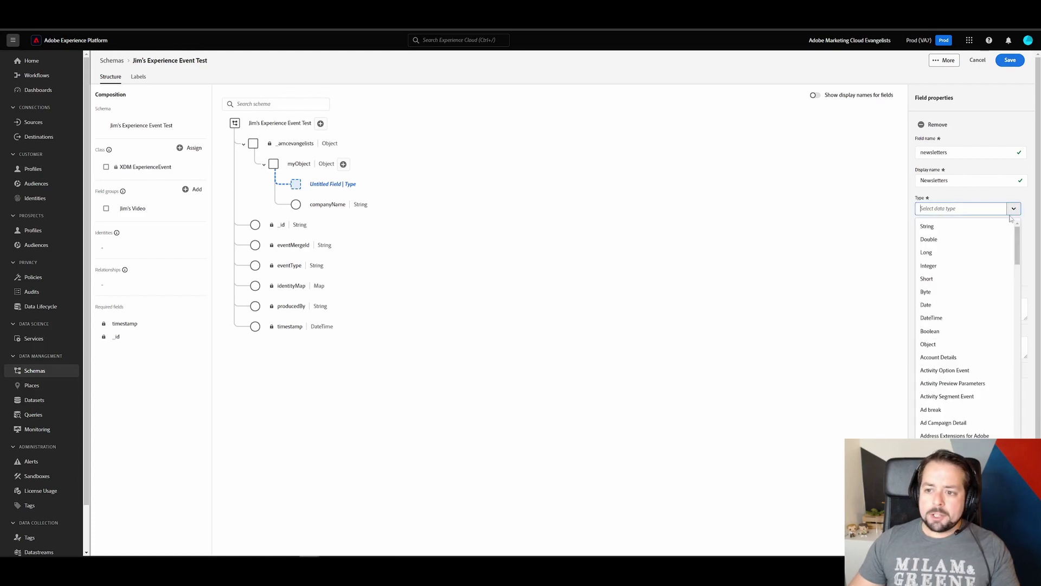
pyautogui.click(989, 224)
pyautogui.scroll(-2, 1024, 225)
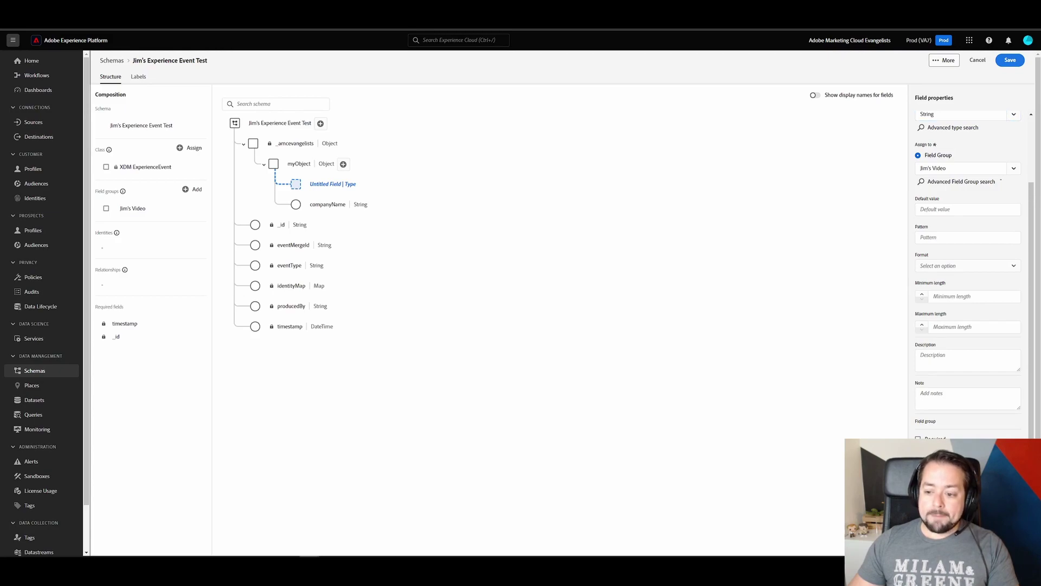
pyautogui.scroll(-2, 984, 427)
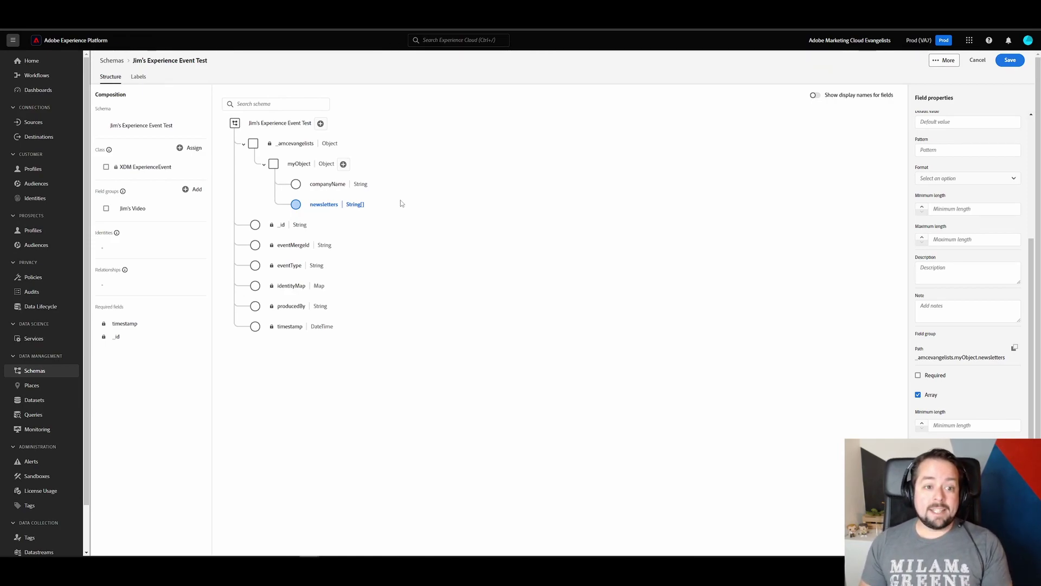
pyautogui.click(401, 203)
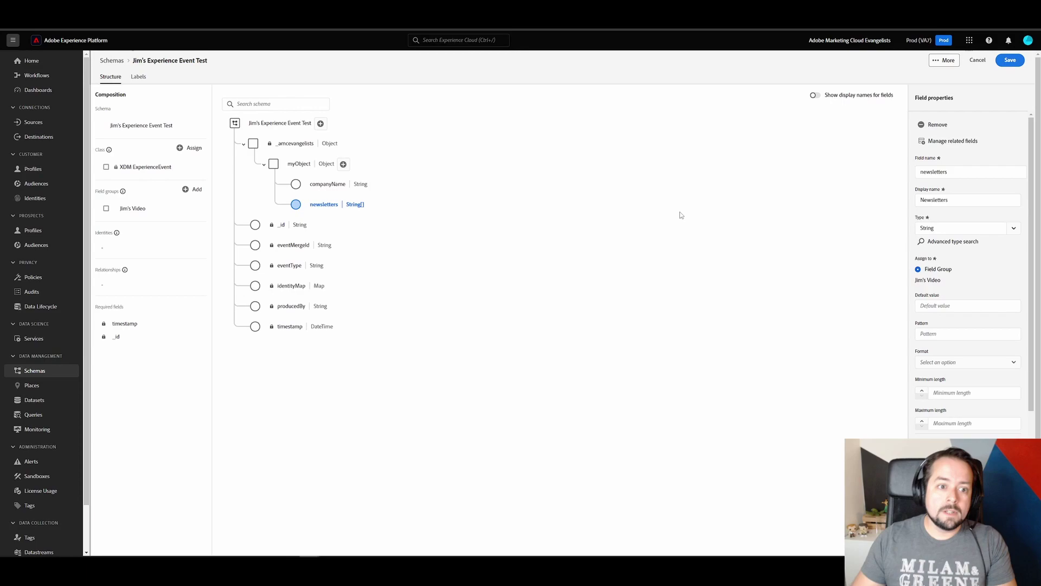
# Step: Add salesContact under myObject as a required Boolean field displayed as 'Sales Contact'
pyautogui.click(343, 164)
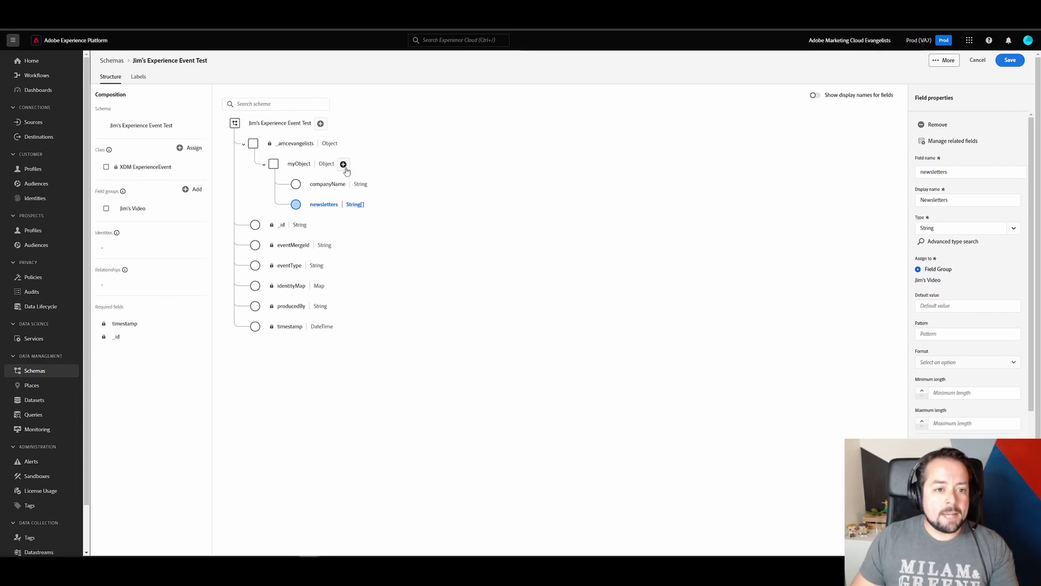
pyautogui.click(955, 156)
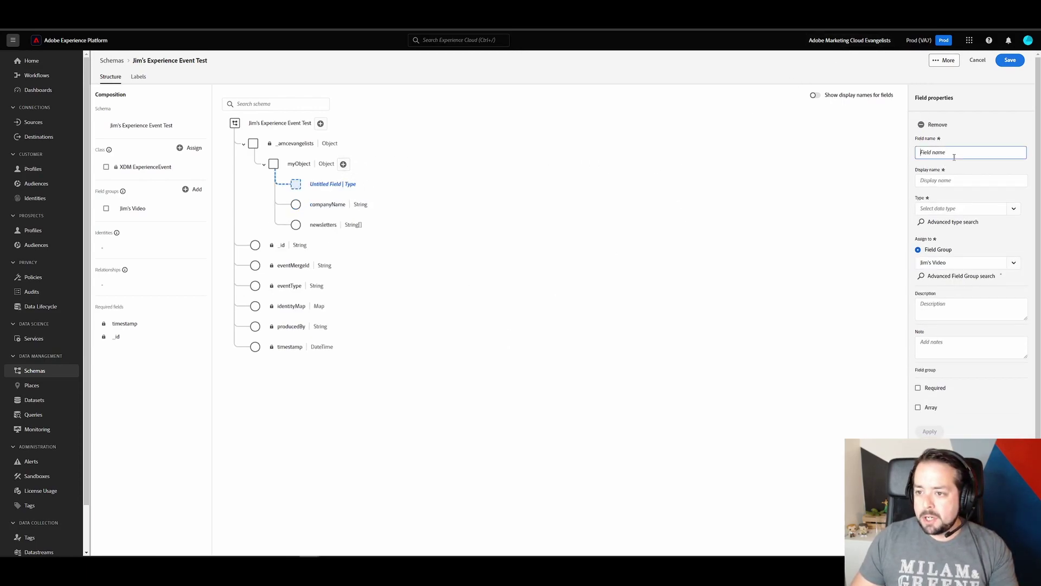
pyautogui.write('sales')
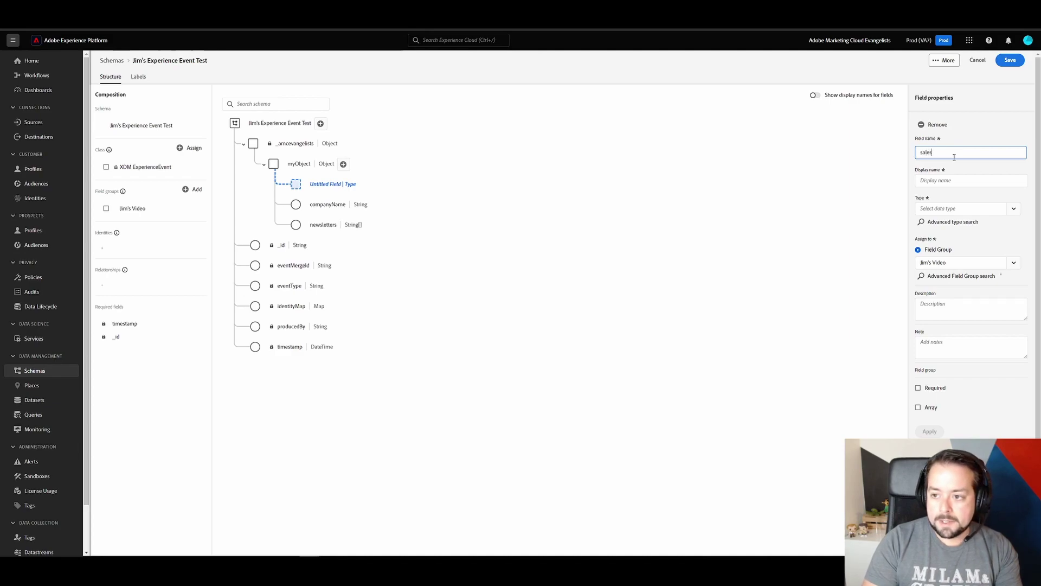
pyautogui.write('Contact')
pyautogui.press('Tab')
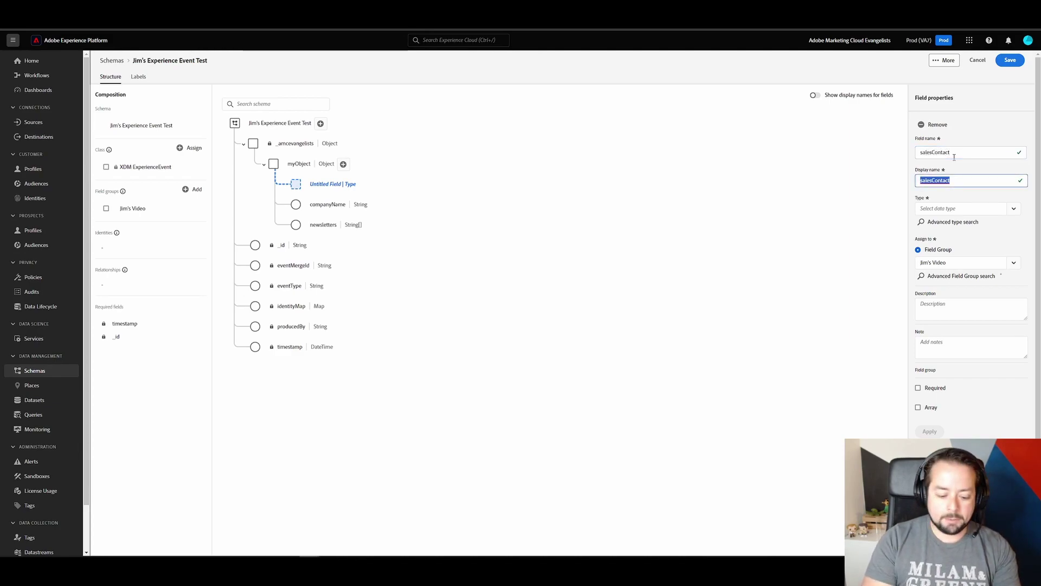
pyautogui.write('Sales Co')
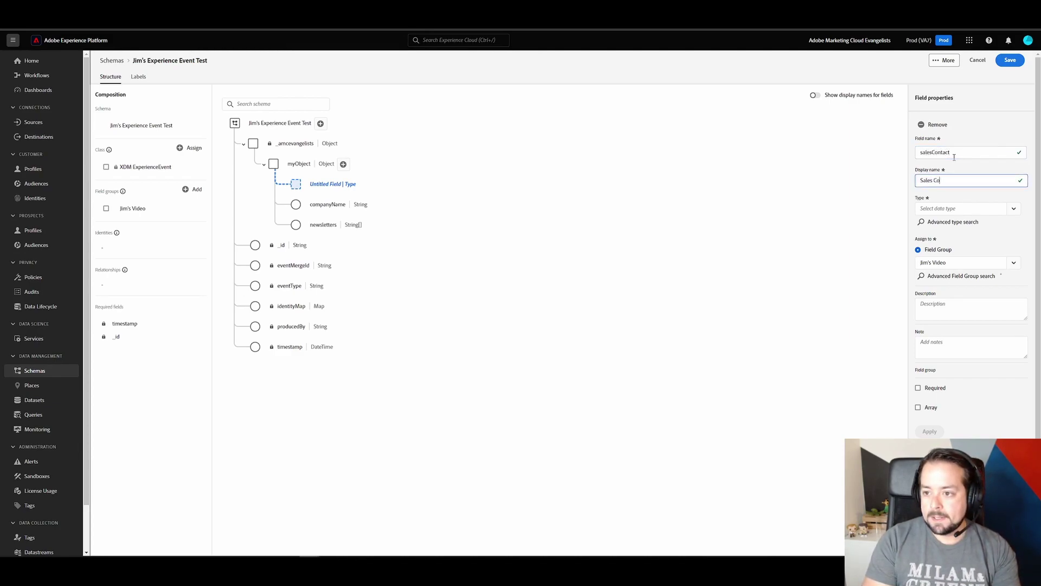
pyautogui.write('ntact')
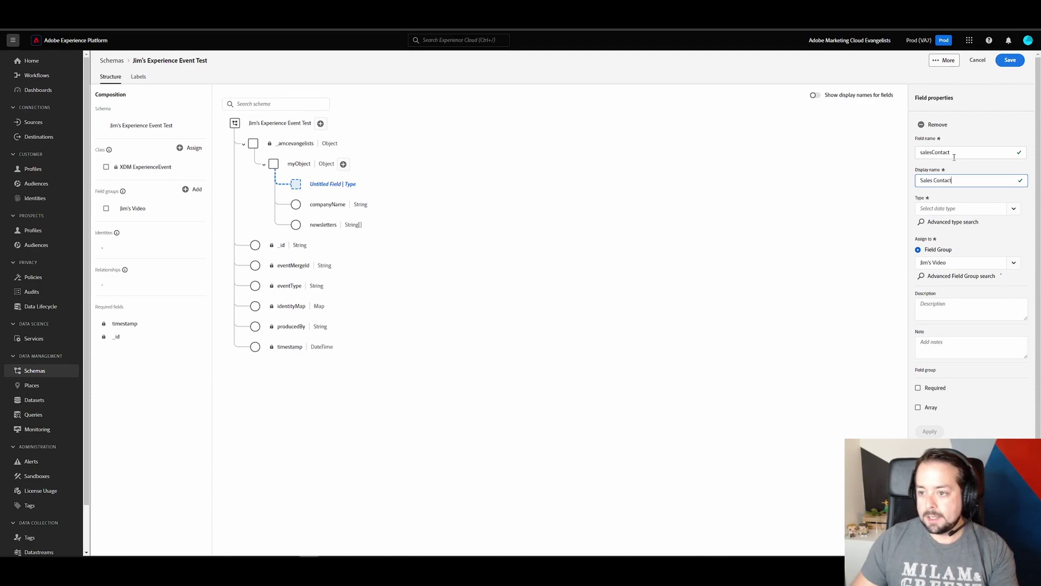
pyautogui.click(1004, 210)
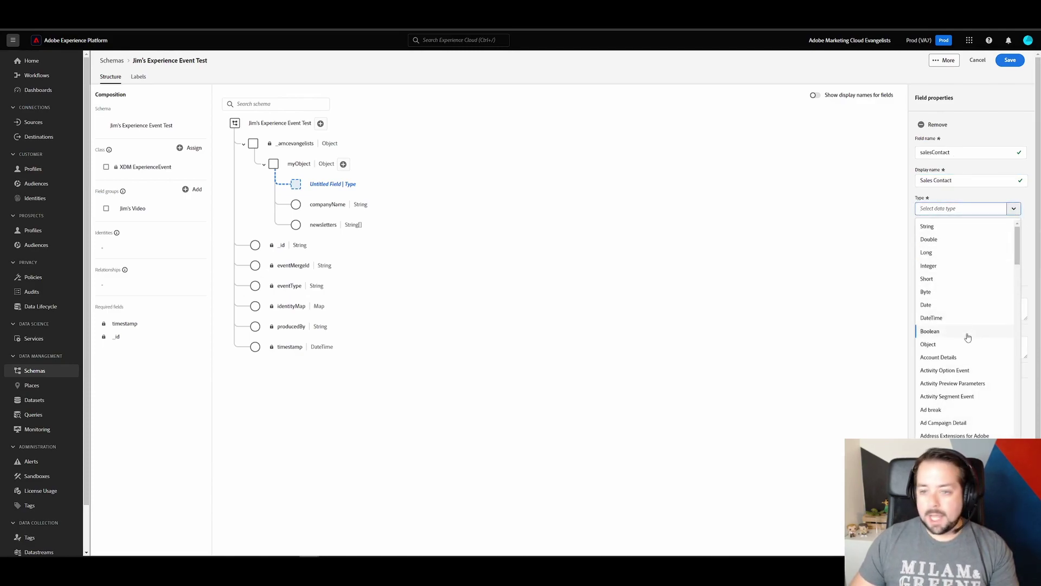
pyautogui.click(968, 332)
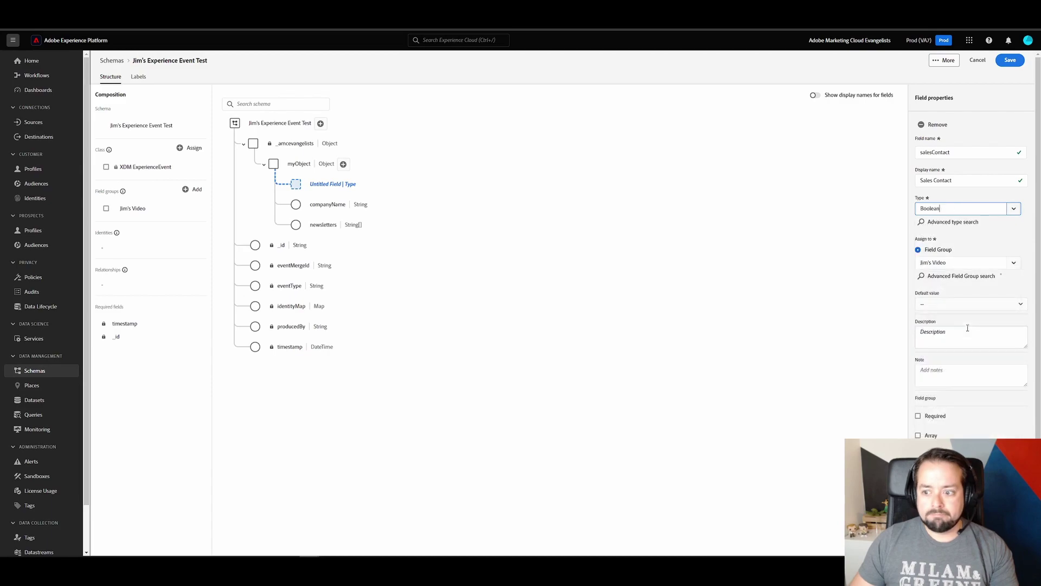
pyautogui.click(918, 416)
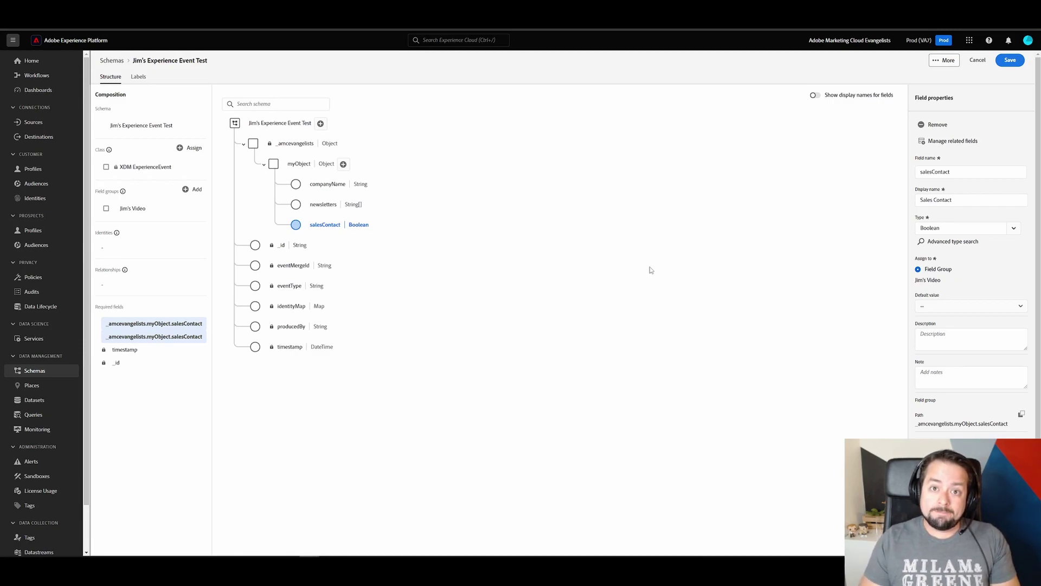
# Step: Add contactDate under myObject as a Date field displayed as 'Contact Date'
pyautogui.click(344, 164)
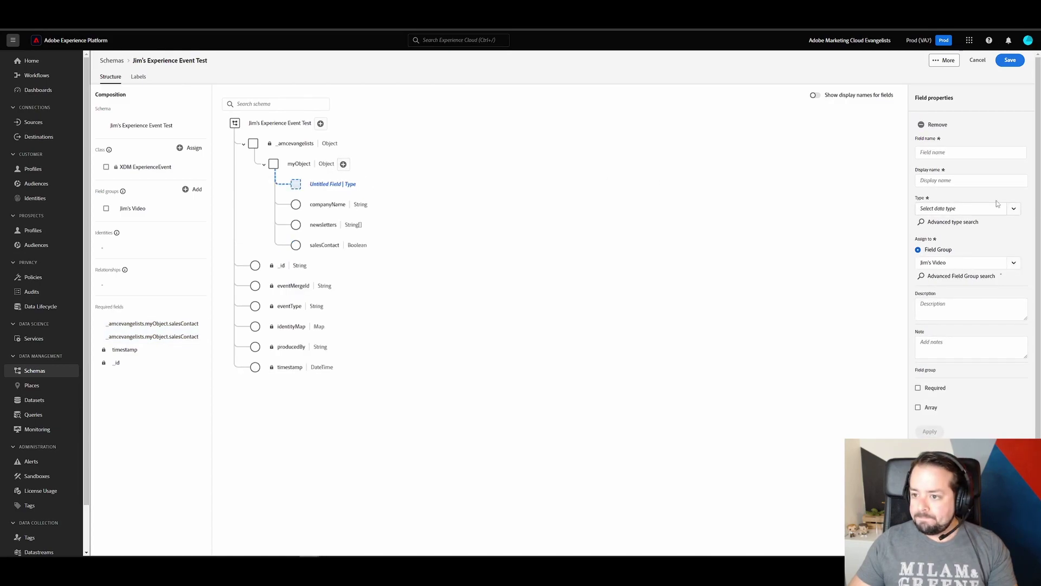
pyautogui.click(957, 154)
pyautogui.write('conta')
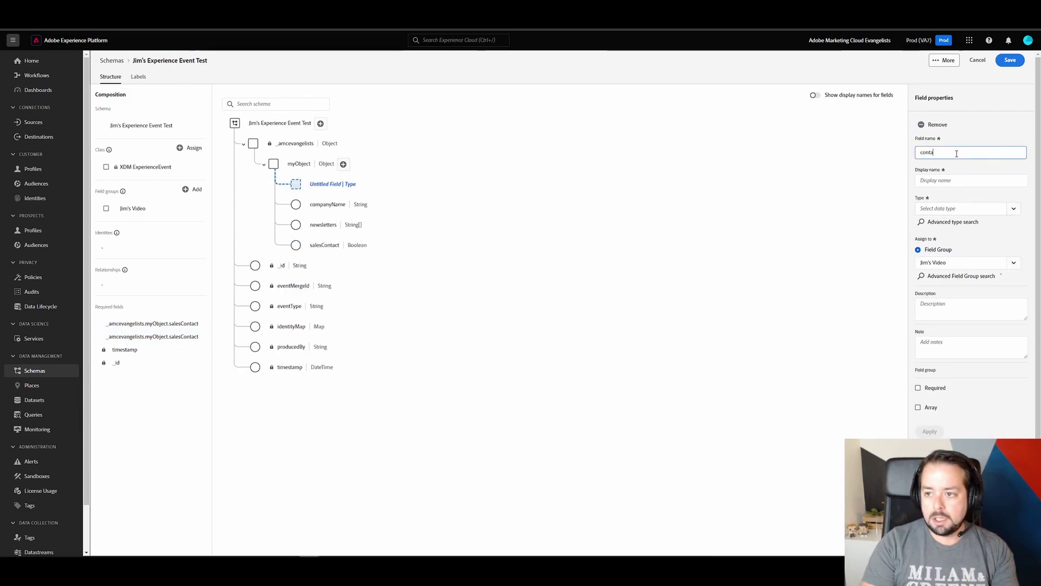
pyautogui.write('ctDate')
pyautogui.press('Tab')
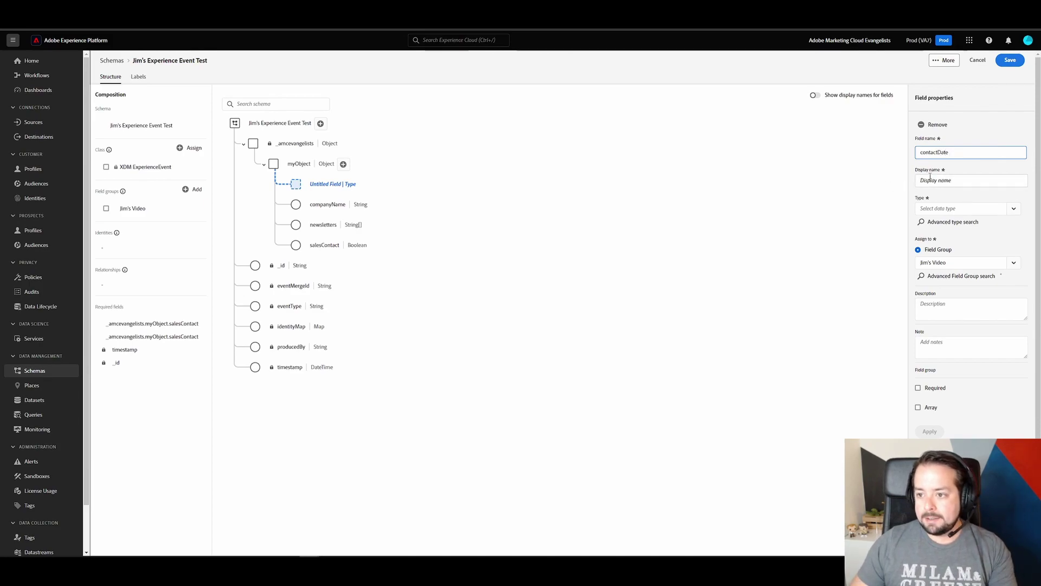
pyautogui.write('Contac')
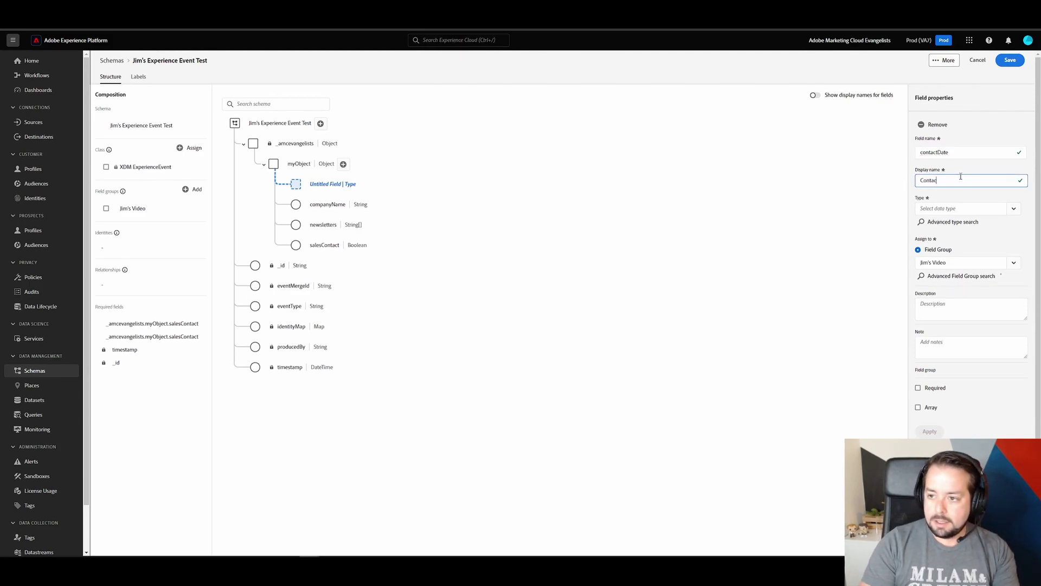
pyautogui.write('t Date')
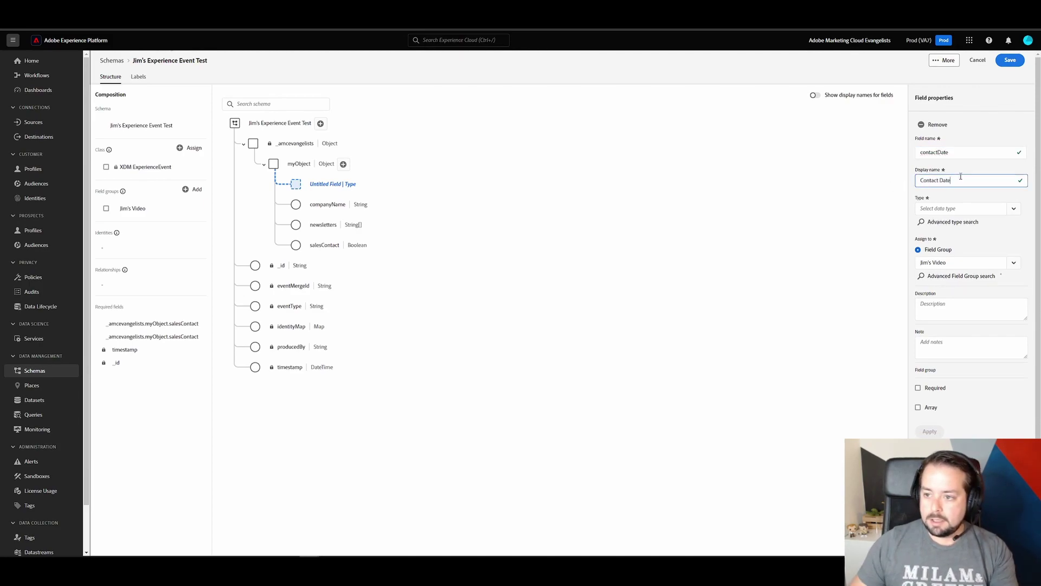
pyautogui.click(1011, 209)
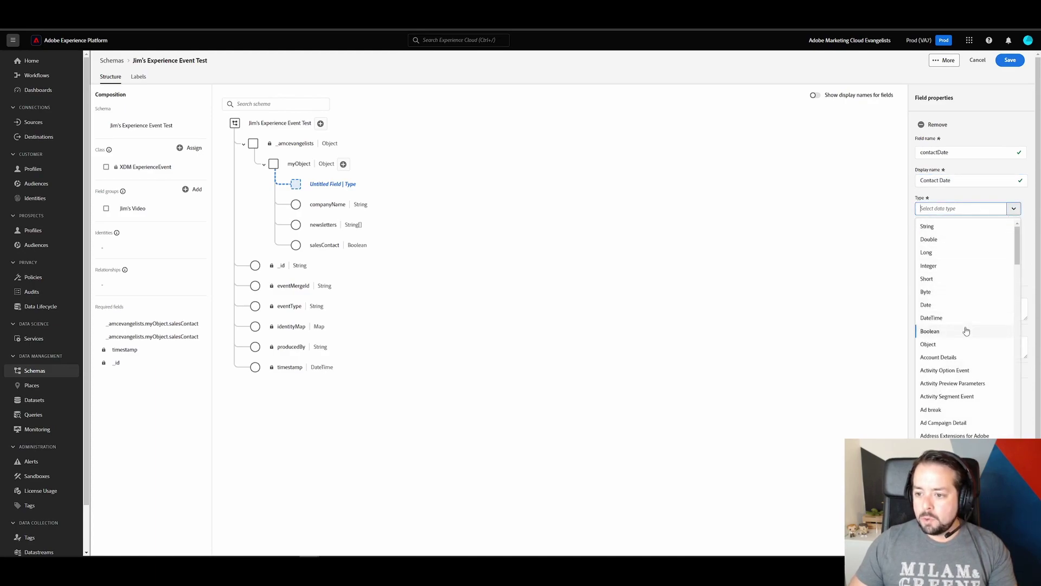
pyautogui.click(960, 310)
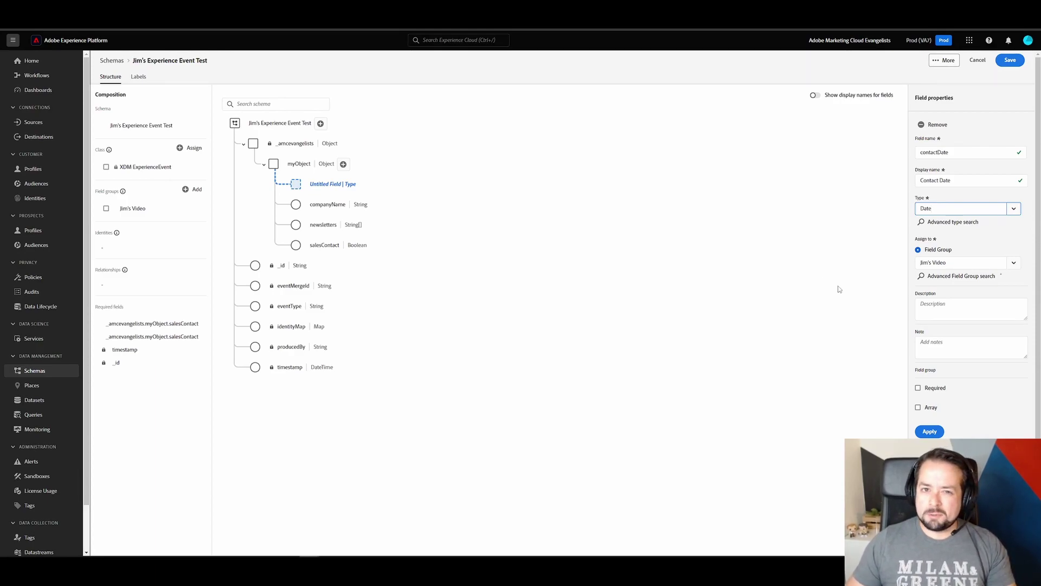
pyautogui.click(930, 432)
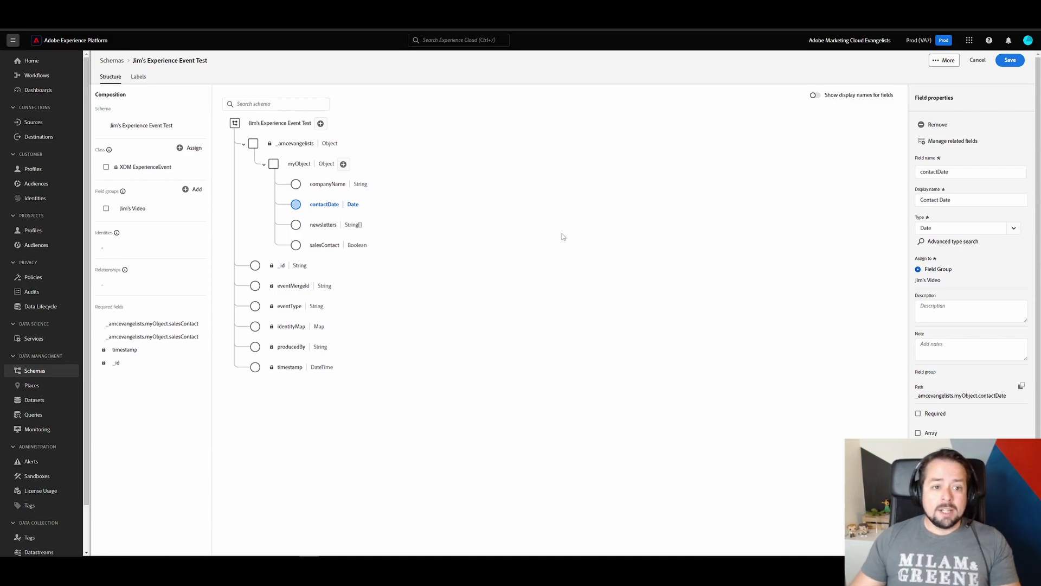
# Step: Add companySize under myObject as an Integer field displayed as 'Company Size'
pyautogui.click(343, 164)
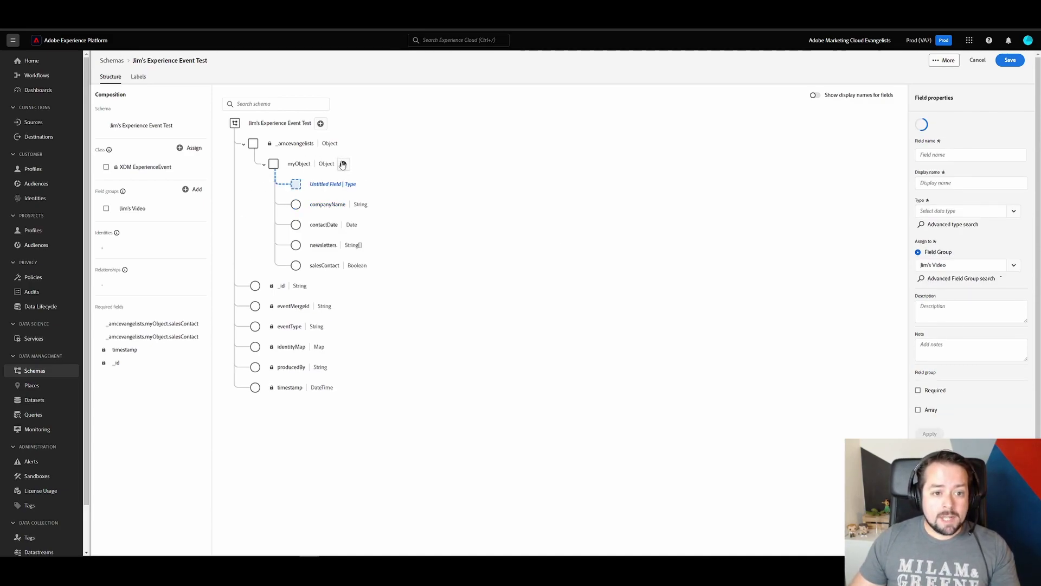
pyautogui.click(974, 154)
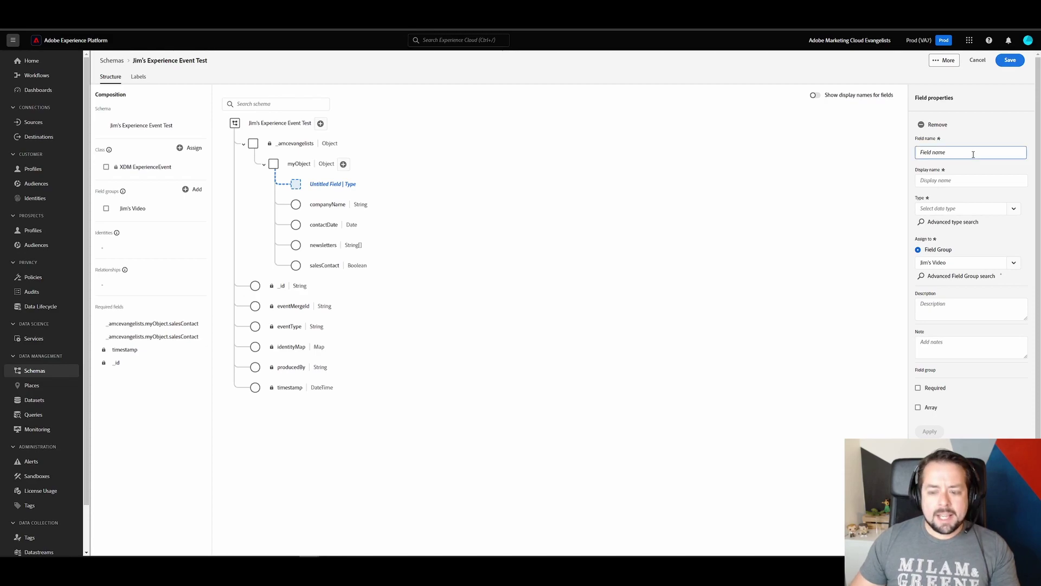
pyautogui.write('companySize')
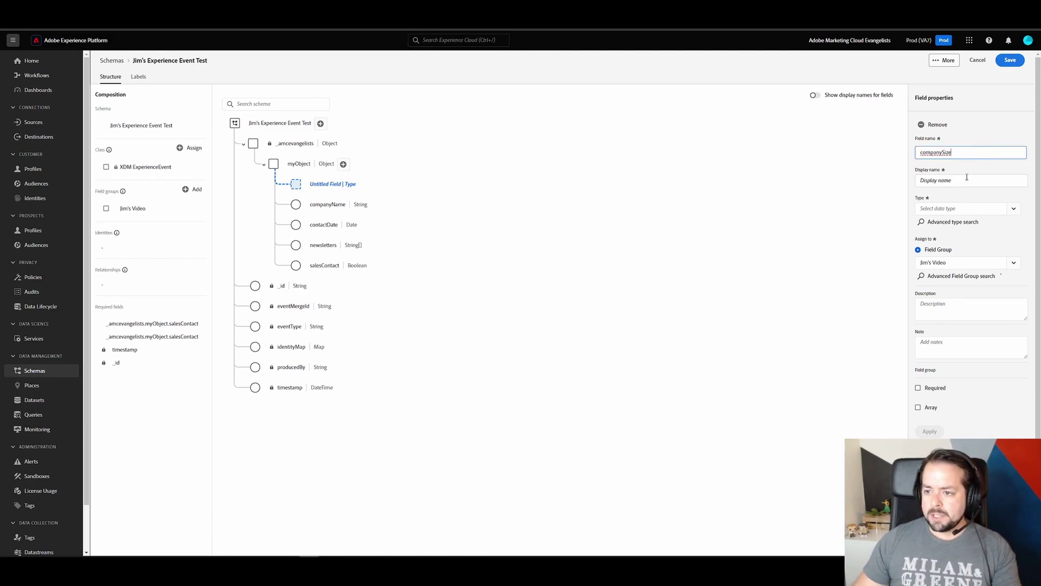
pyautogui.click(967, 179)
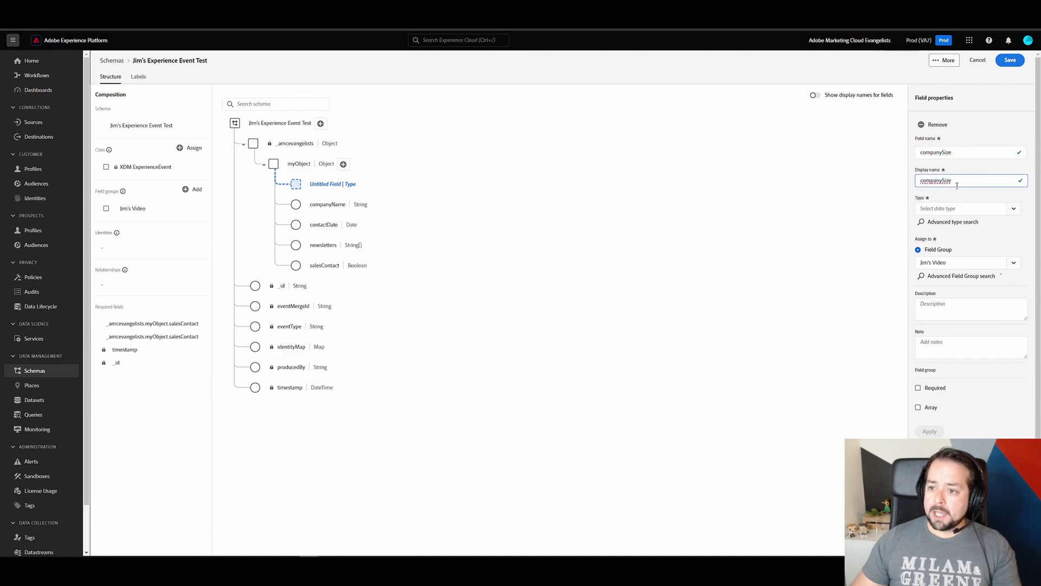
pyautogui.doubleClick(957, 183)
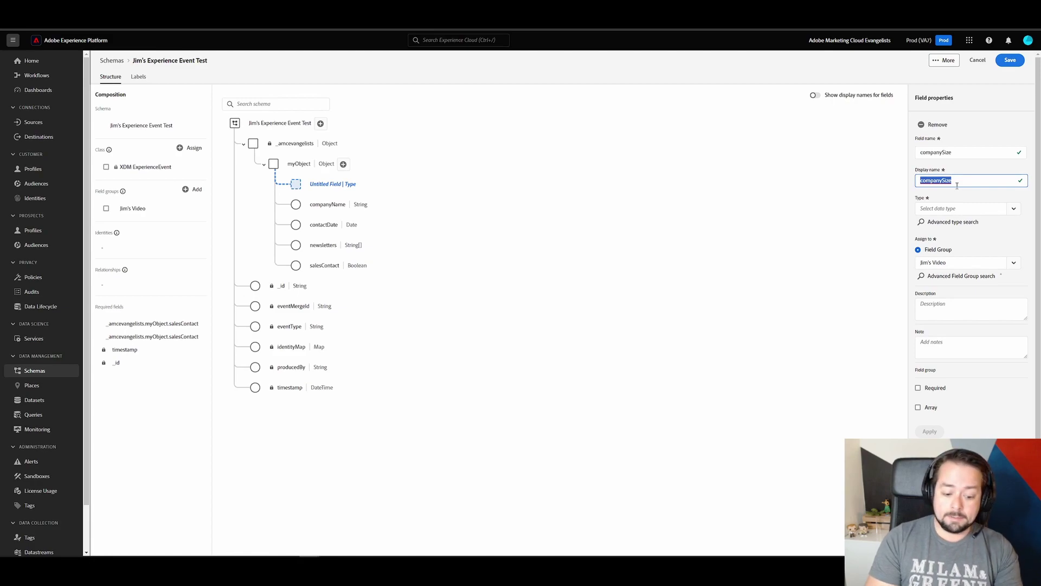
pyautogui.write('Company')
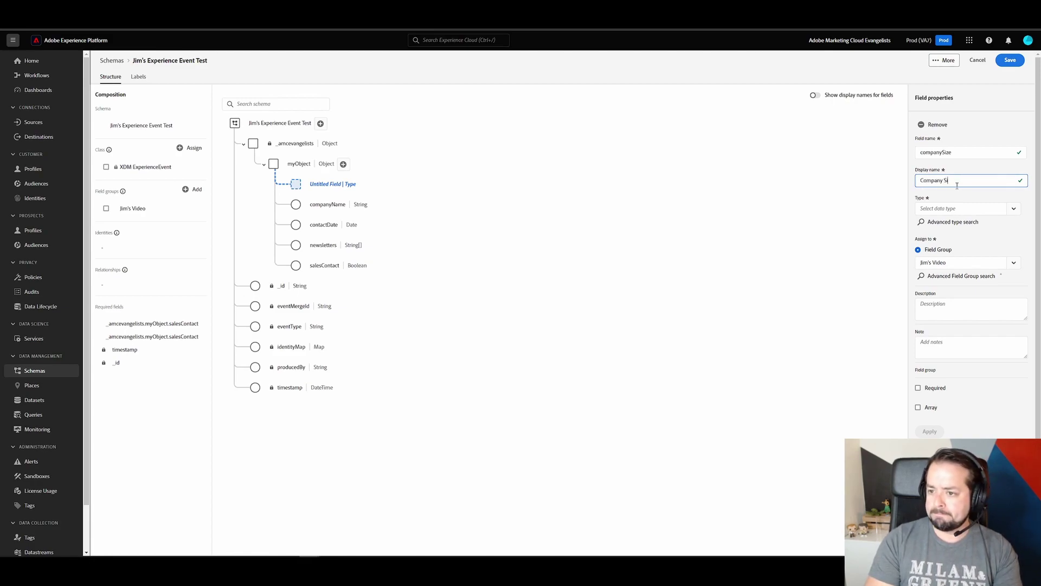
pyautogui.click(1013, 208)
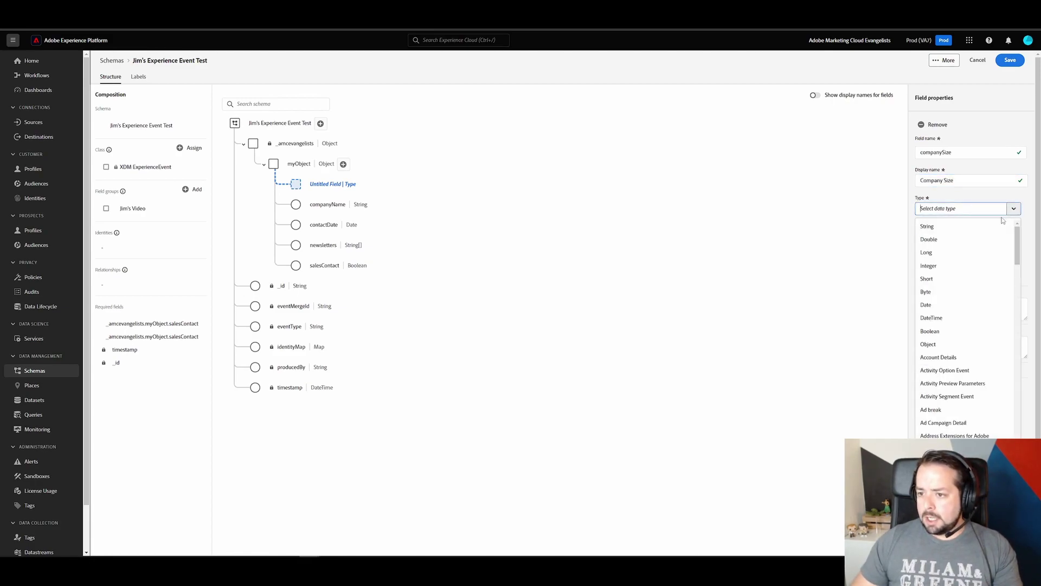
pyautogui.click(956, 267)
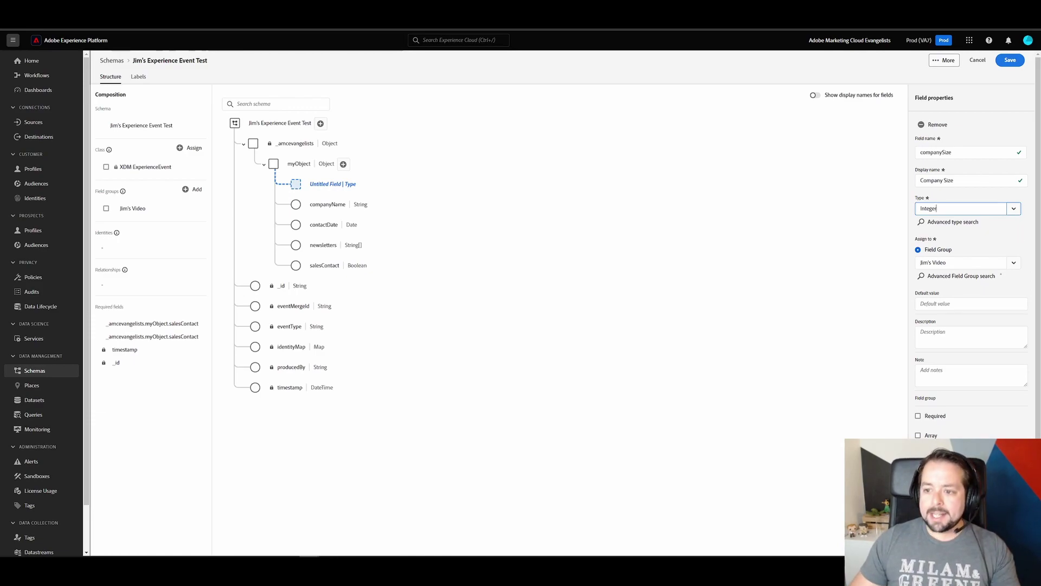
pyautogui.press('Return')
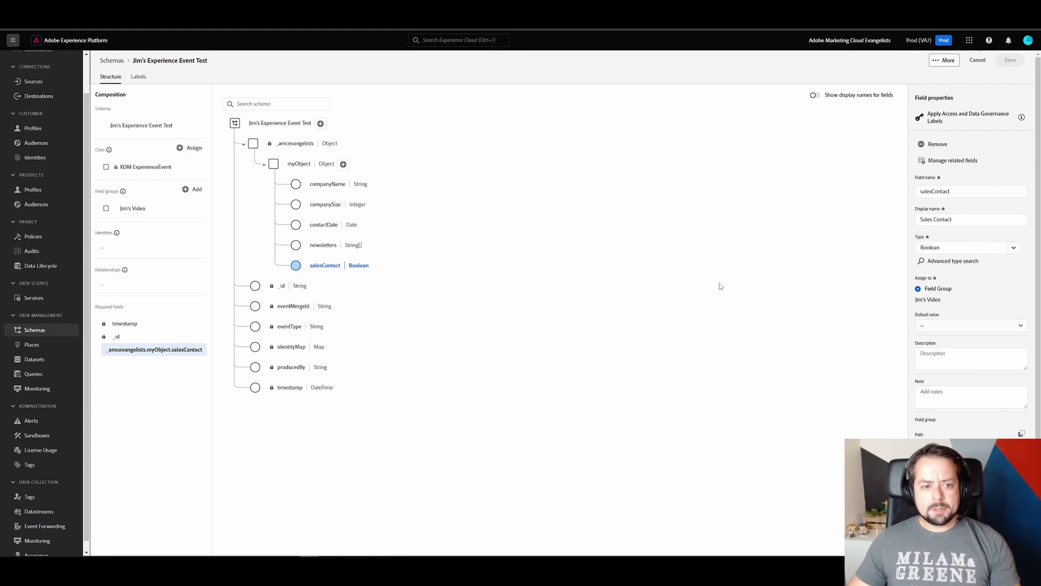
# Step: Switch to the Contact Us test form in the browser
pyautogui.hotkey('alt', 'Tab')
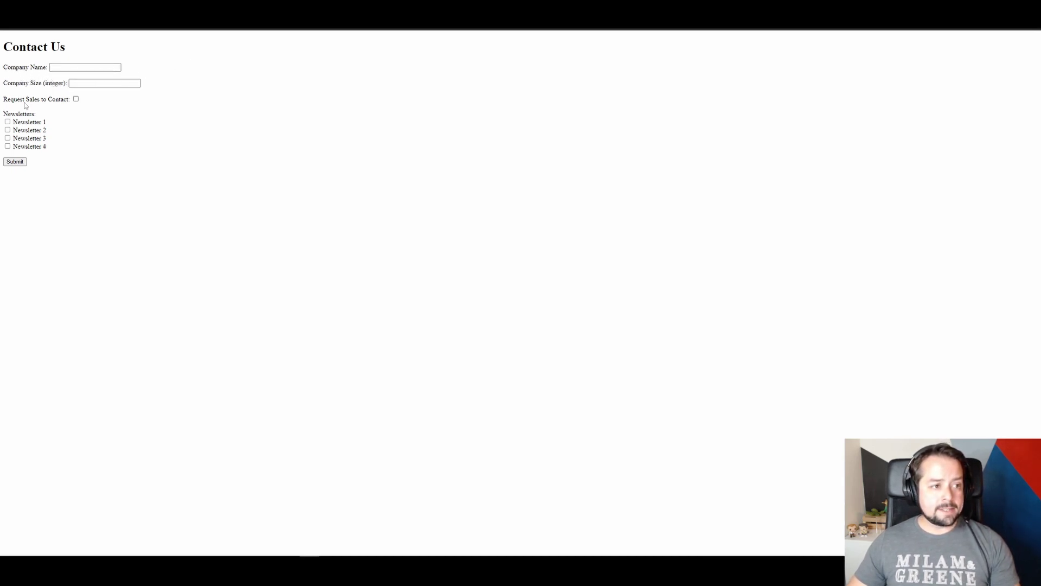
# Step: Tick Request Sales to Contact to reveal the date field, then switch to the tag property
pyautogui.click(76, 99)
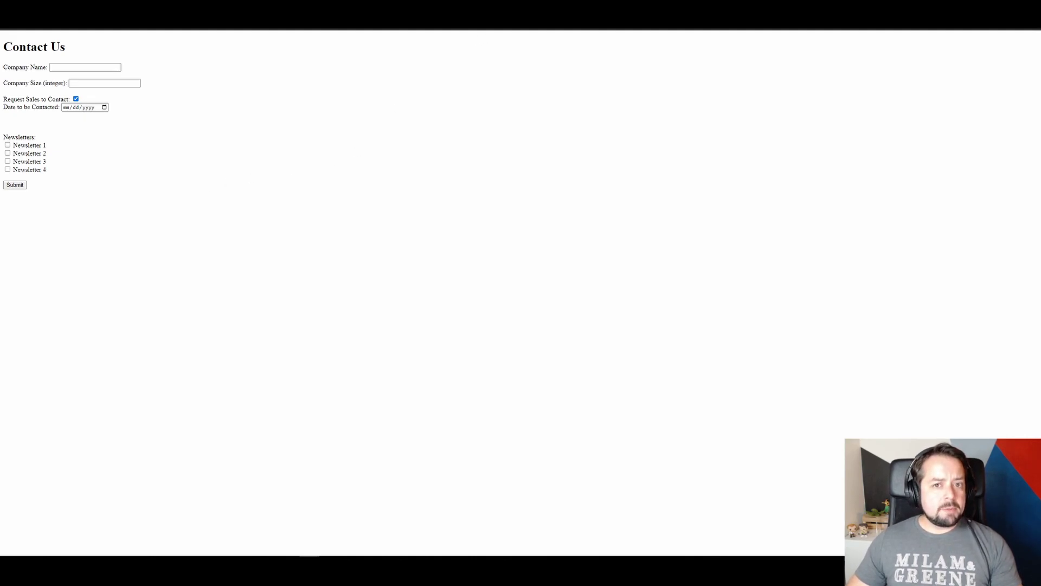
pyautogui.hotkey('ctrl', 'Tab')
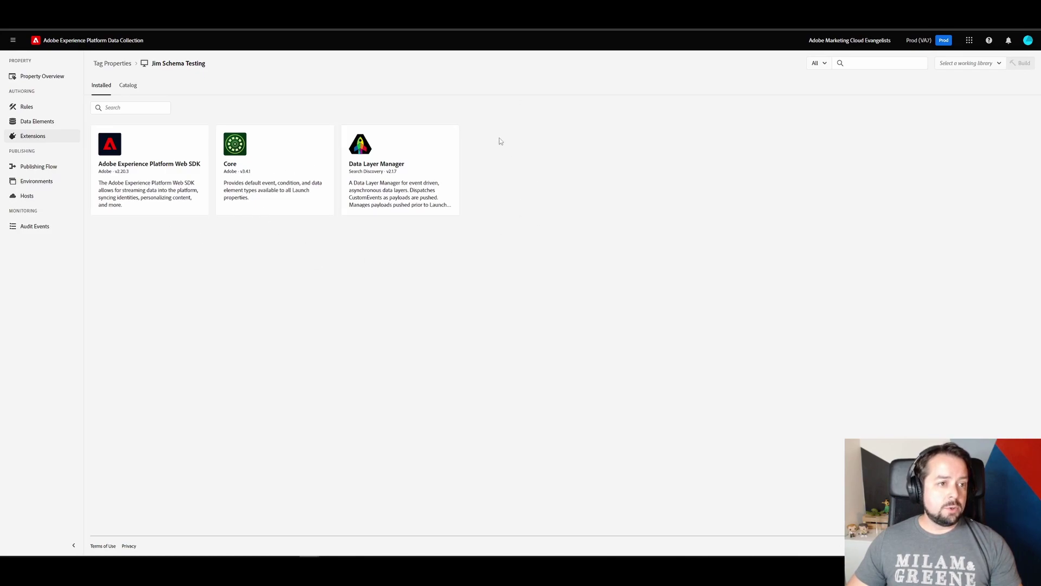
# Step: Review the tag property's Rules, Extensions and Data Elements lists
pyautogui.click(30, 106)
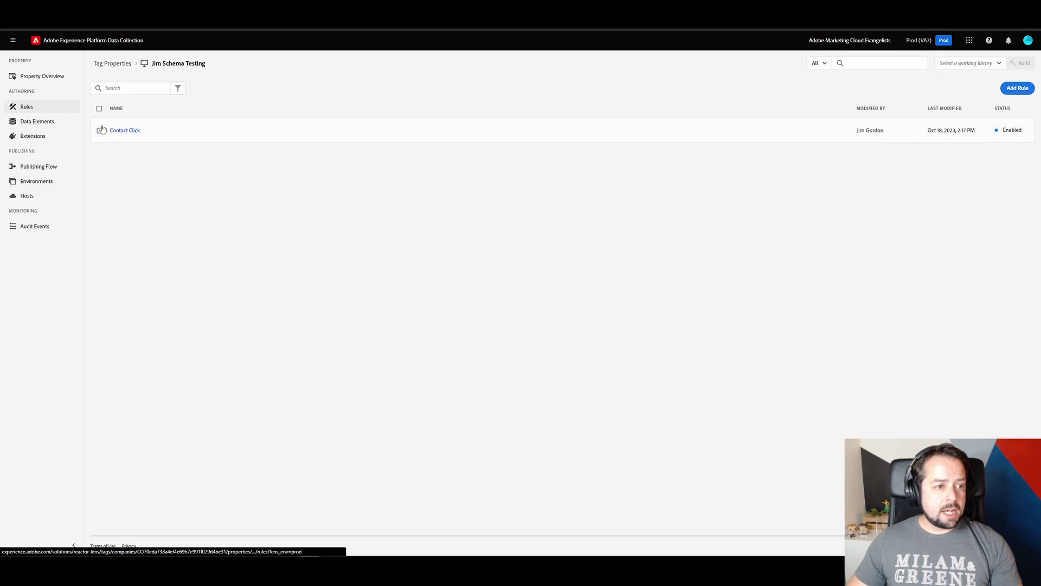
pyautogui.click(48, 137)
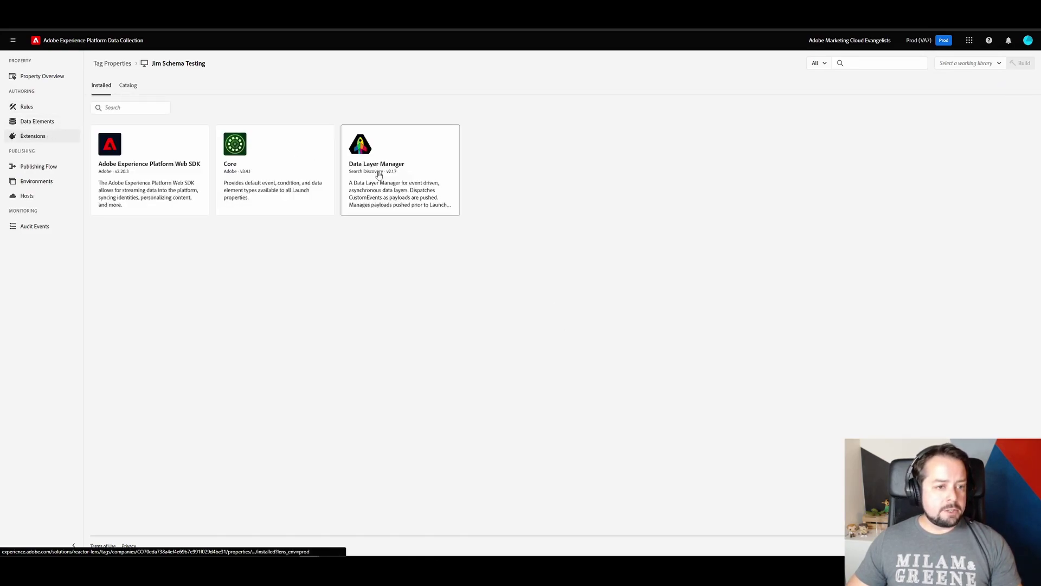
pyautogui.click(47, 127)
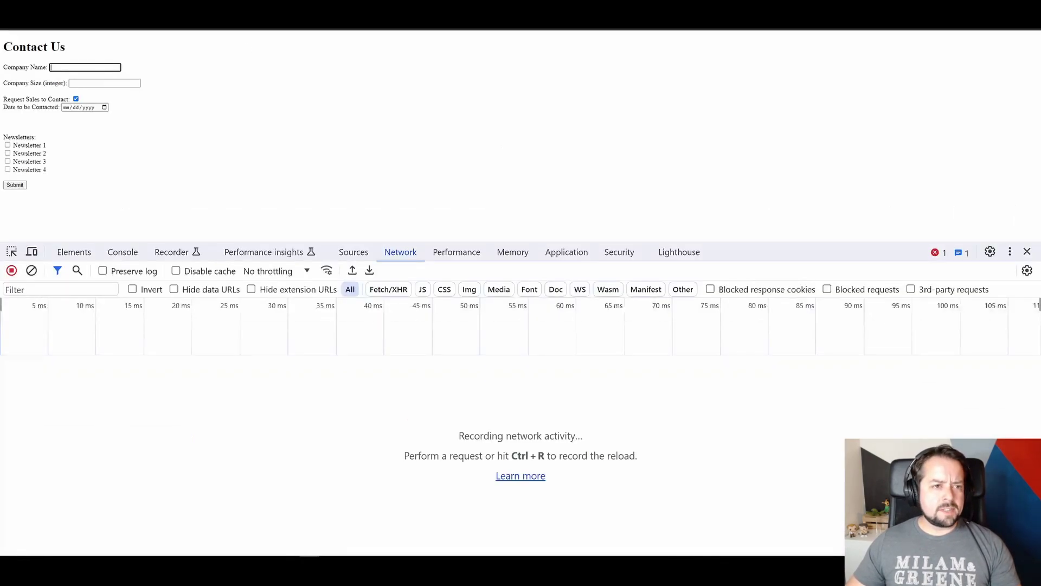
# Step: Enter 'Some Random Company' as the company name
pyautogui.click(119, 68)
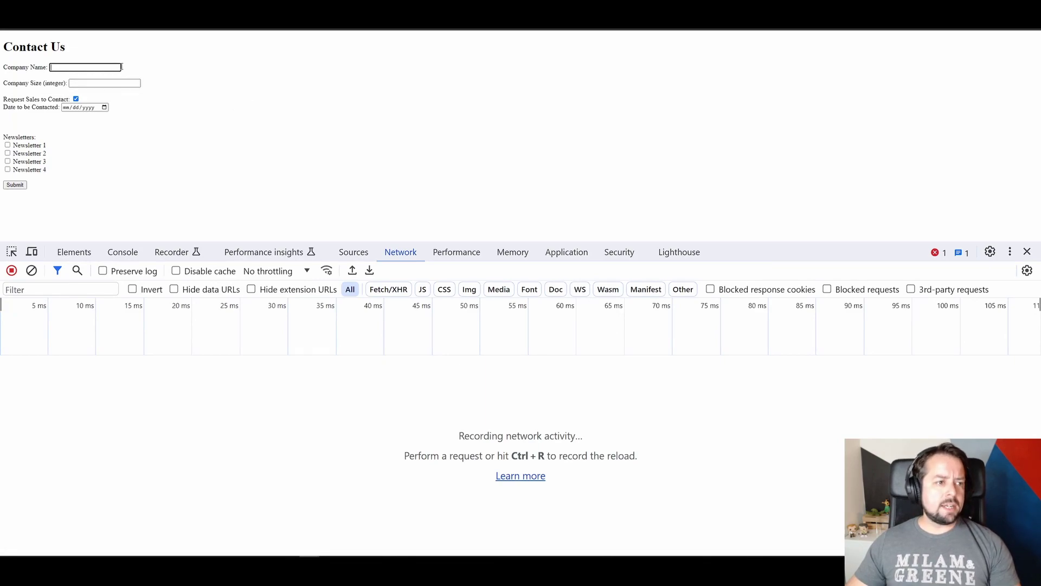
pyautogui.write('So')
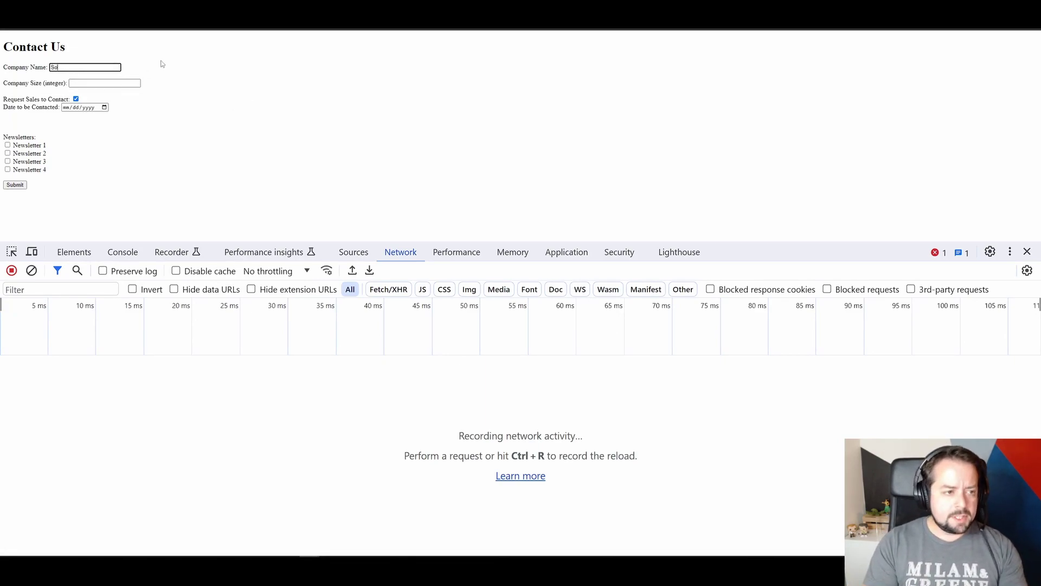
pyautogui.write('me Compa')
pyautogui.hotkey('ctrl', 'BackSpace')
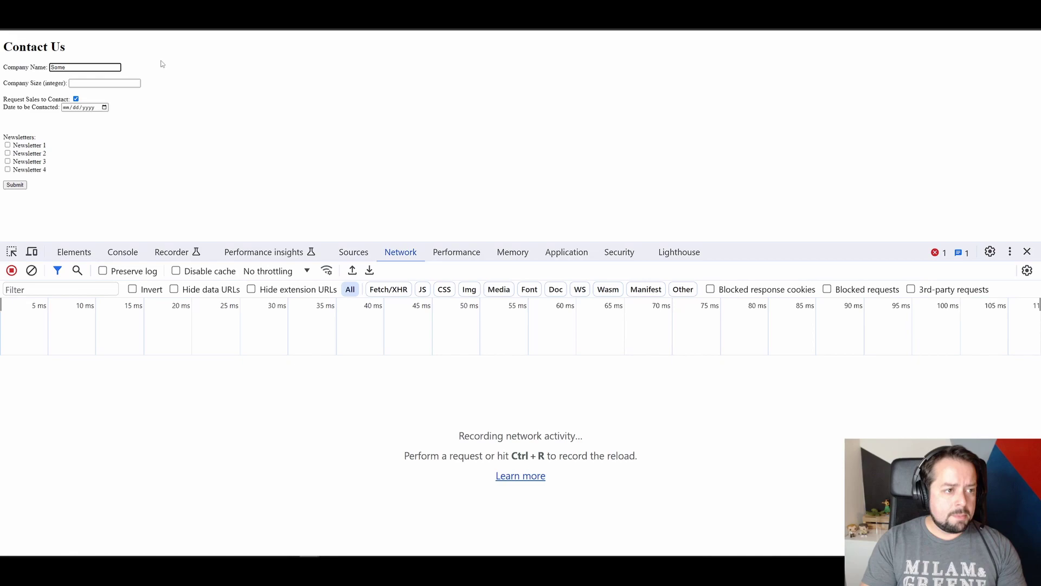
pyautogui.write('Rna')
pyautogui.press('BackSpace')
pyautogui.press('BackSpace')
pyautogui.write('andome ')
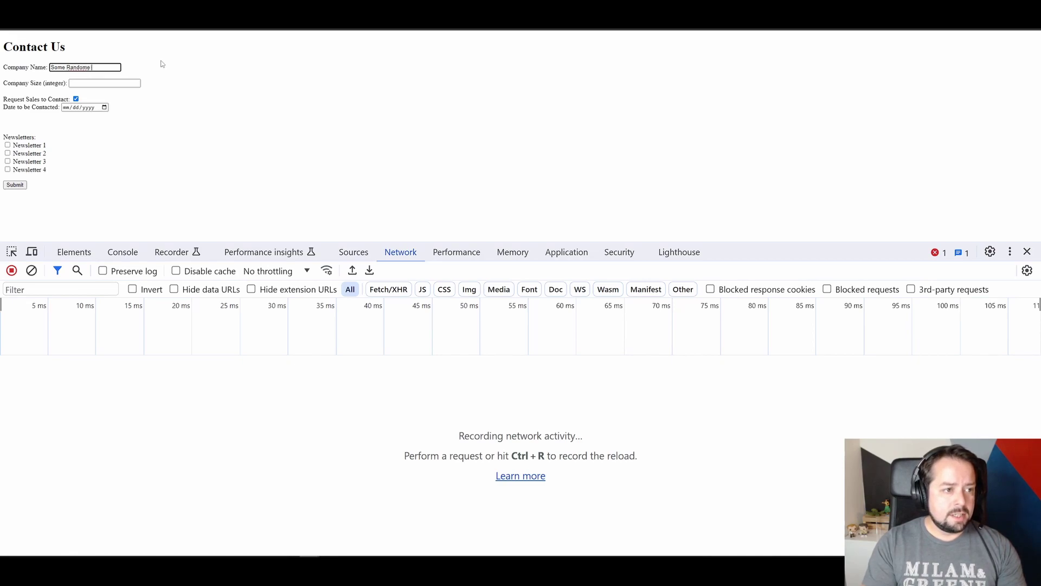
pyautogui.press('BackSpace')
pyautogui.press('BackSpace')
pyautogui.write(' Company')
pyautogui.press('Tab')
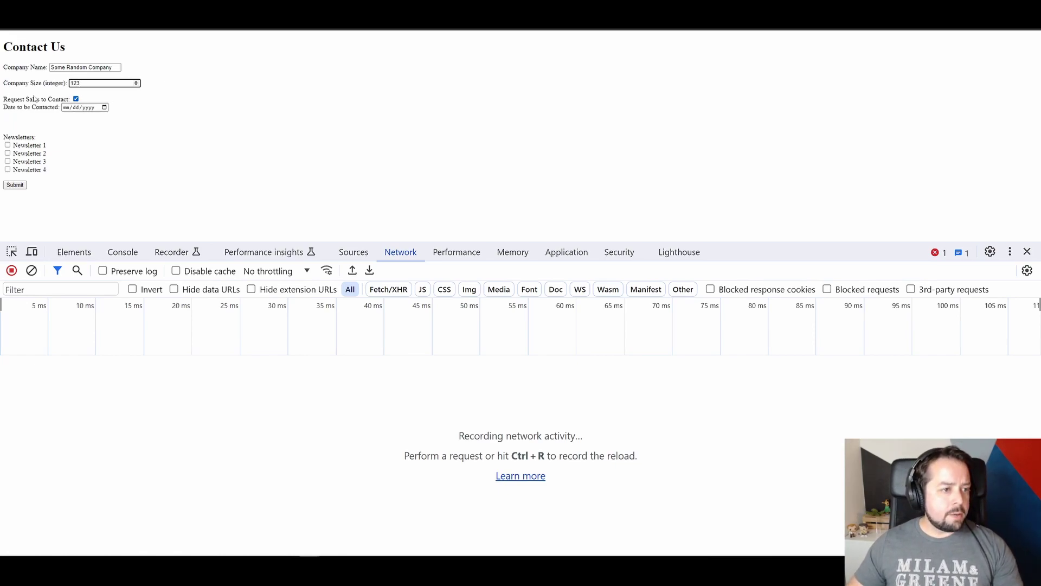
# Step: Set the contact date to 08/04/1900, tick Newsletters 1–3, and submit the form
pyautogui.click(65, 108)
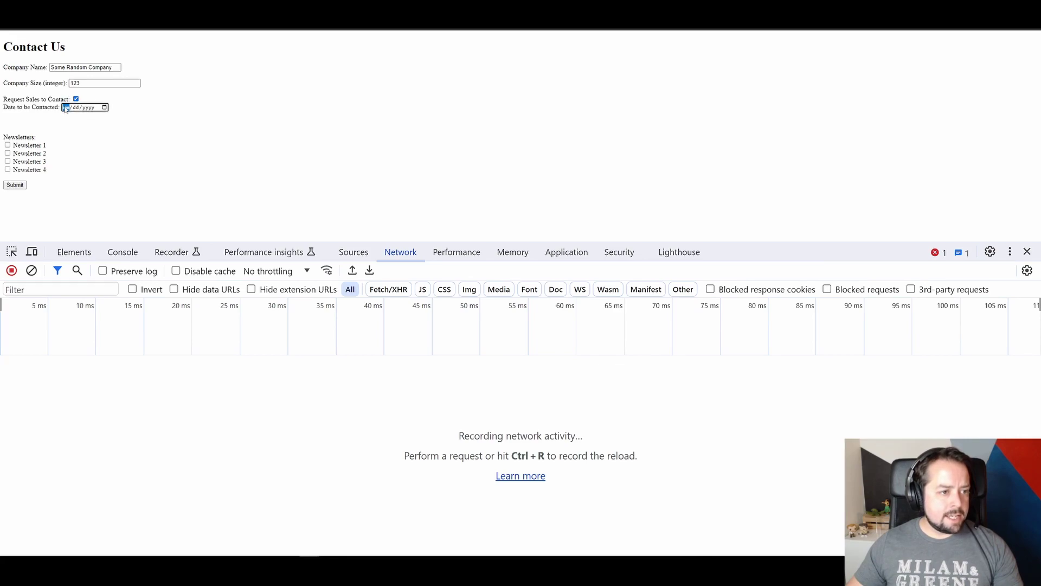
pyautogui.write('08/04/000')
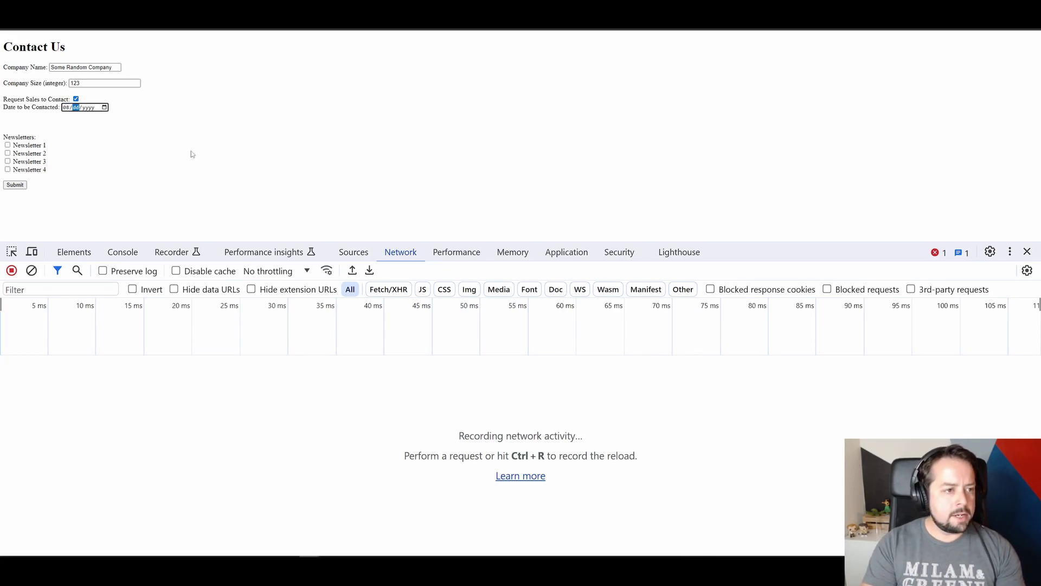
pyautogui.write('1900')
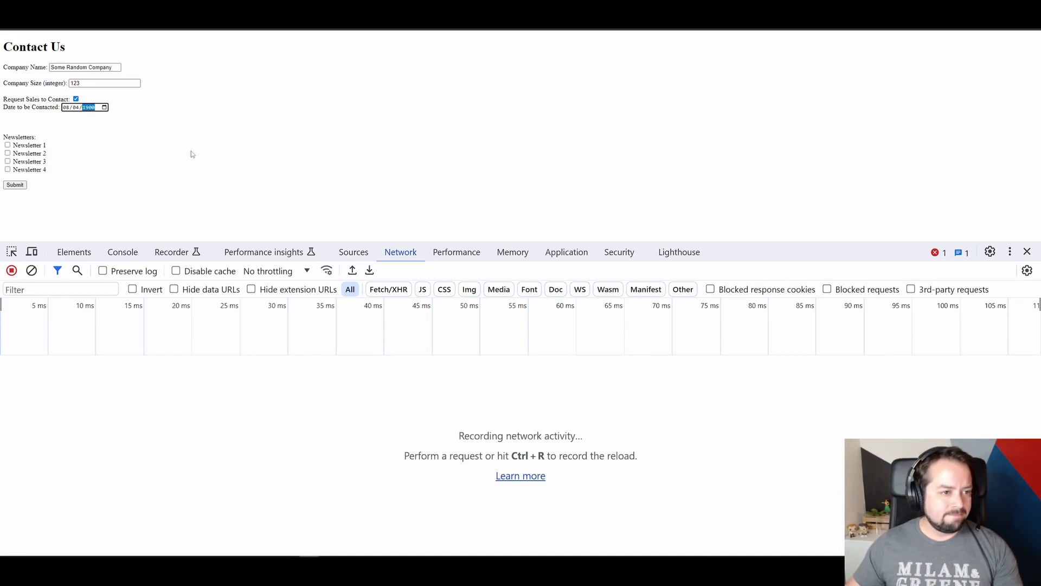
pyautogui.click(191, 150)
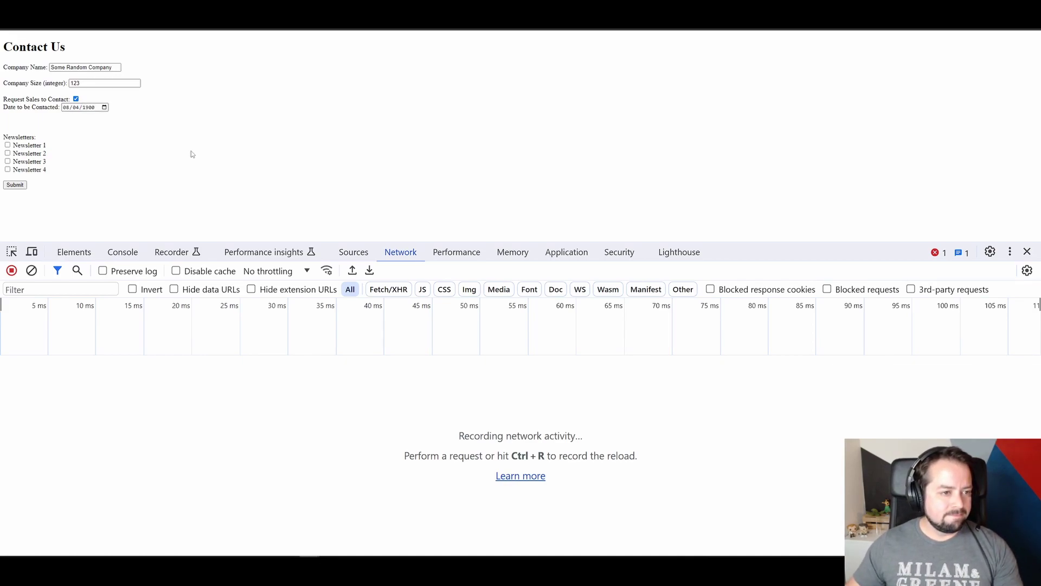
pyautogui.click(8, 145)
pyautogui.click(8, 153)
pyautogui.click(8, 161)
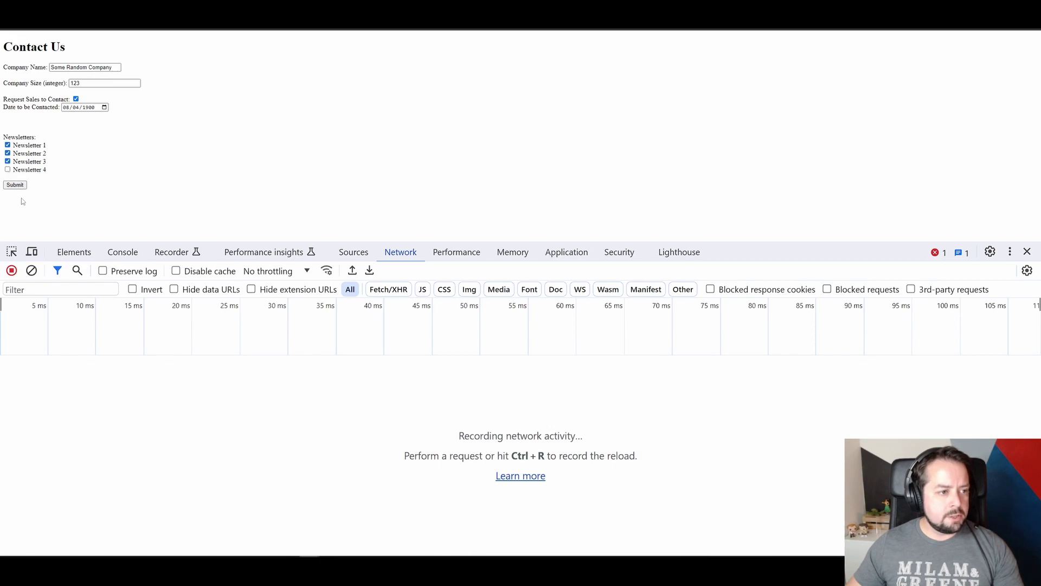
pyautogui.click(18, 187)
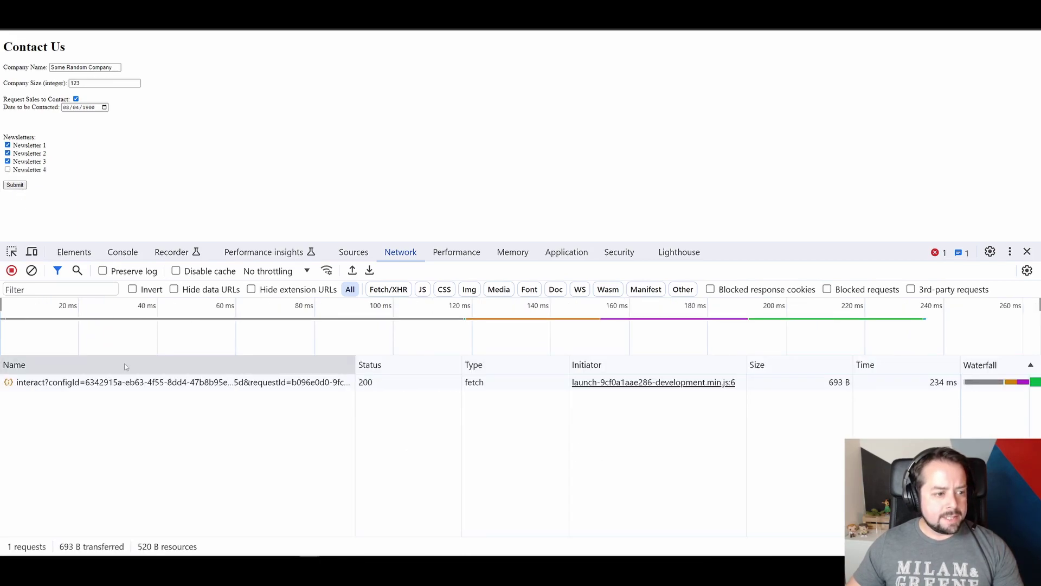
# Step: Expand the interact request's payload recursively and scroll down to the myObject values
pyautogui.click(131, 383)
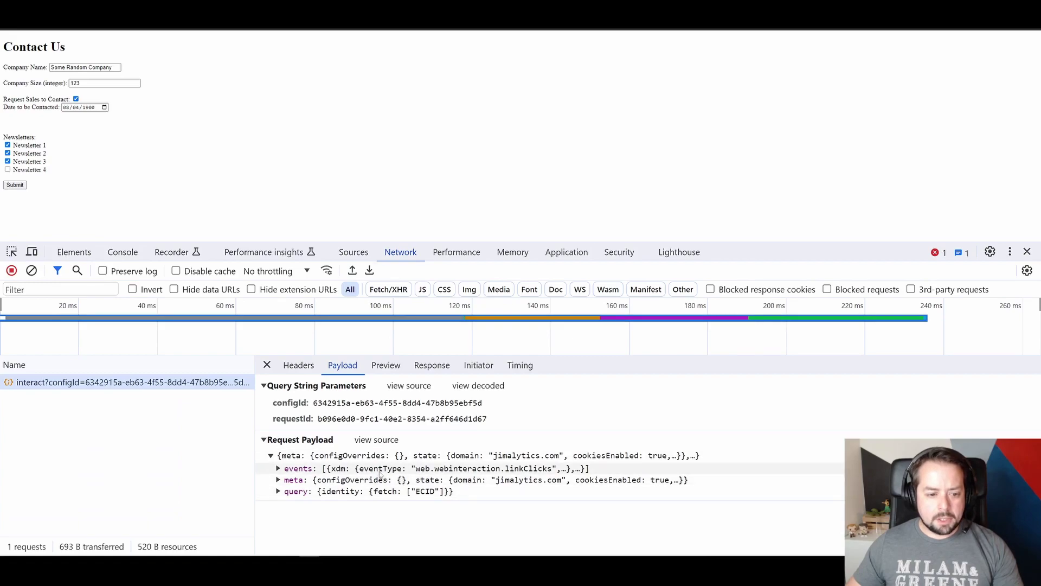
pyautogui.hotkey('ctrl', '+')
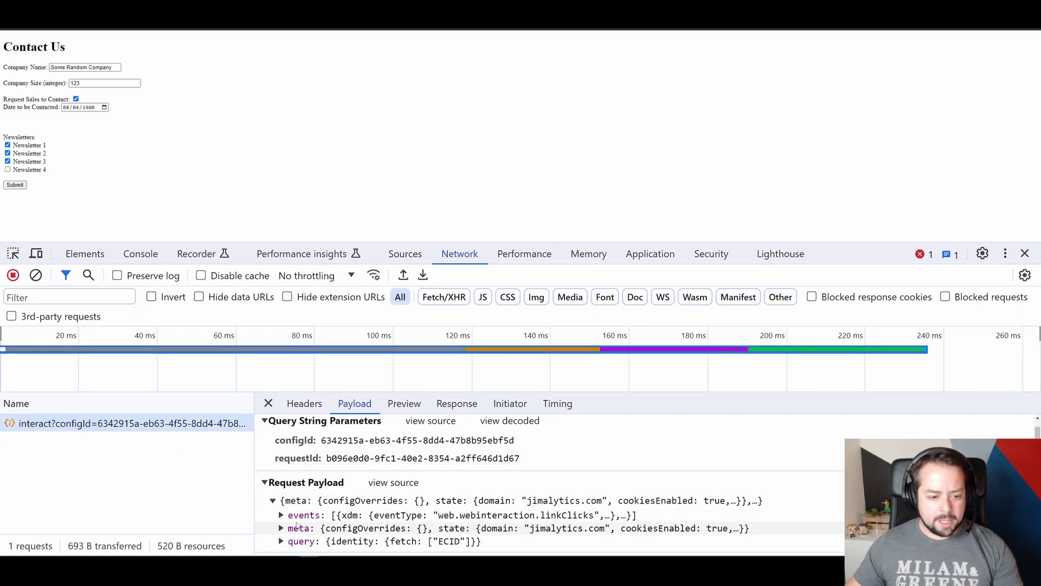
pyautogui.rightClick(311, 516)
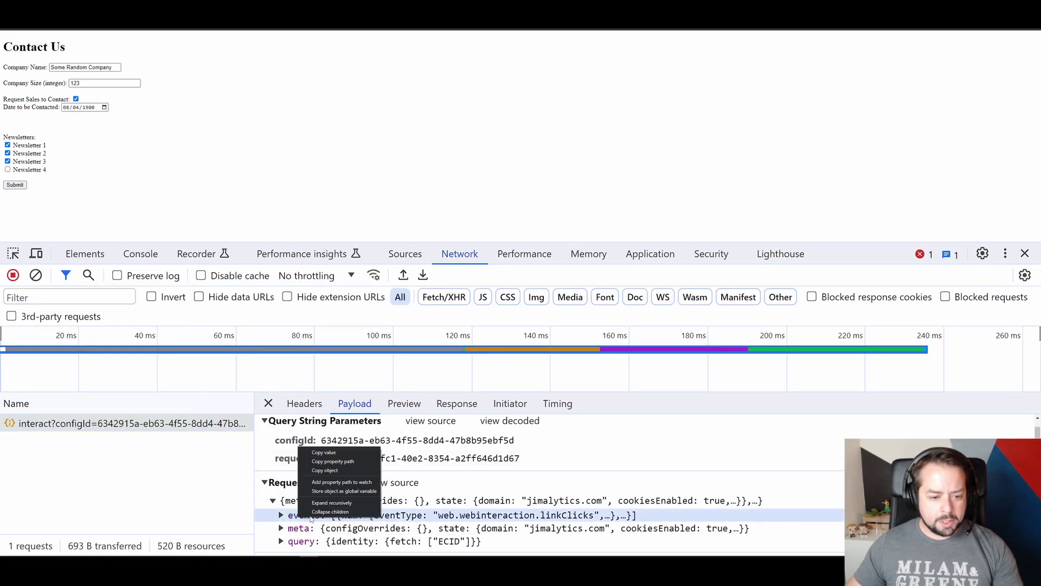
pyautogui.click(357, 504)
pyautogui.scroll(-5, 481, 466)
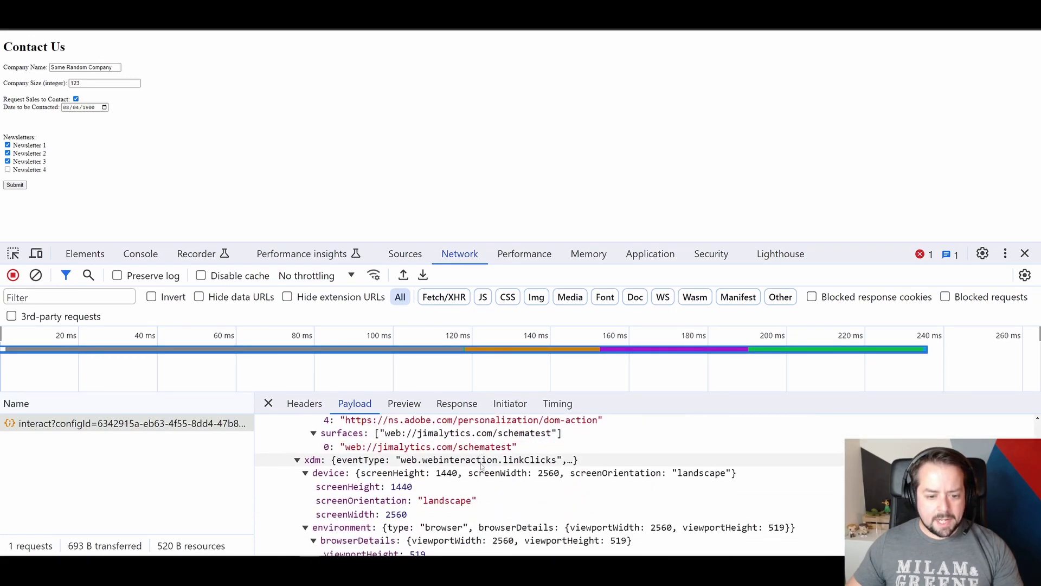
pyautogui.scroll(-5, 488, 466)
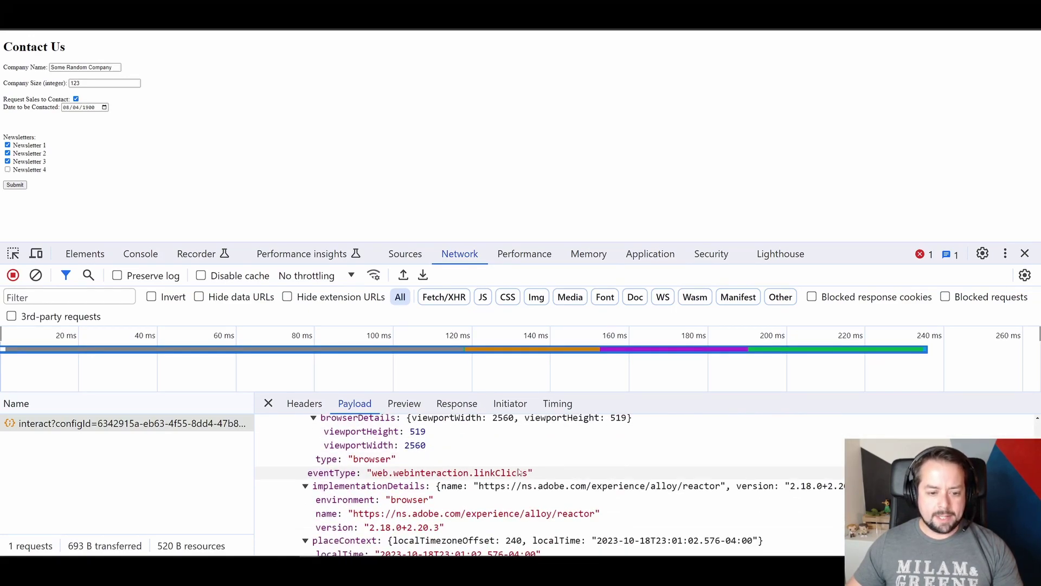
pyautogui.scroll(-4, 521, 473)
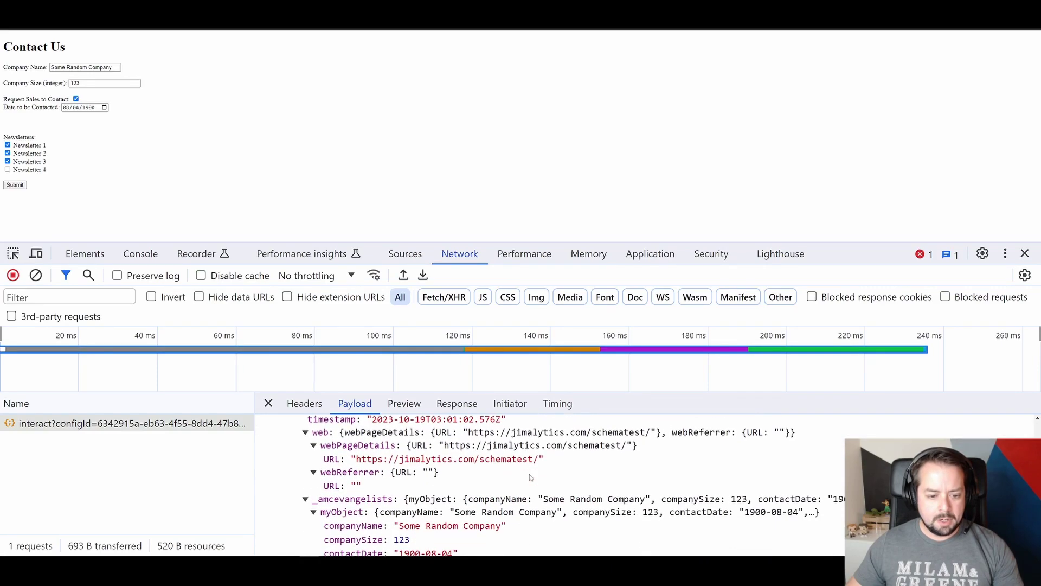
pyautogui.scroll(-3, 530, 476)
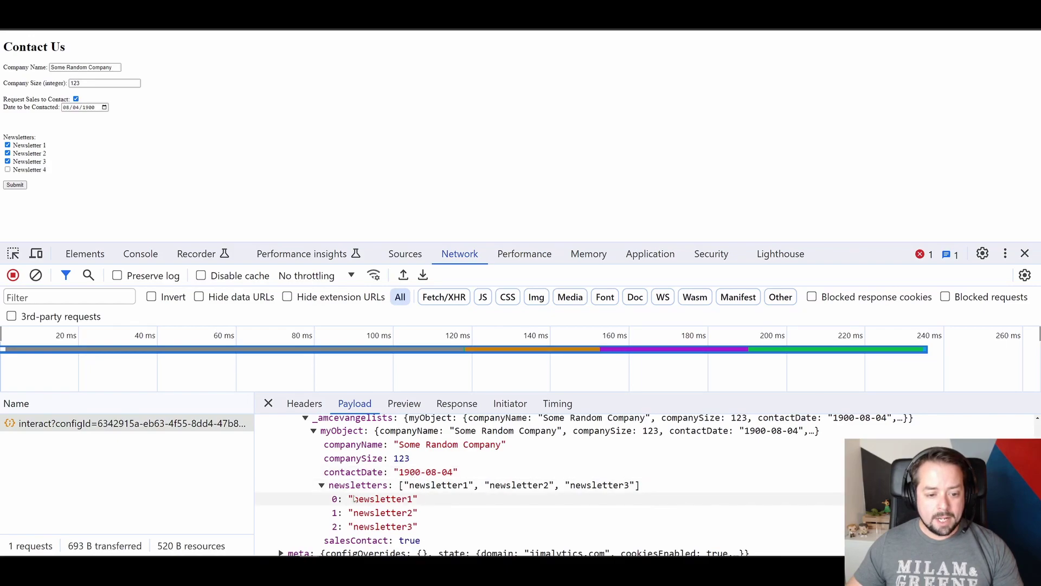
pyautogui.scroll(-1, 350, 538)
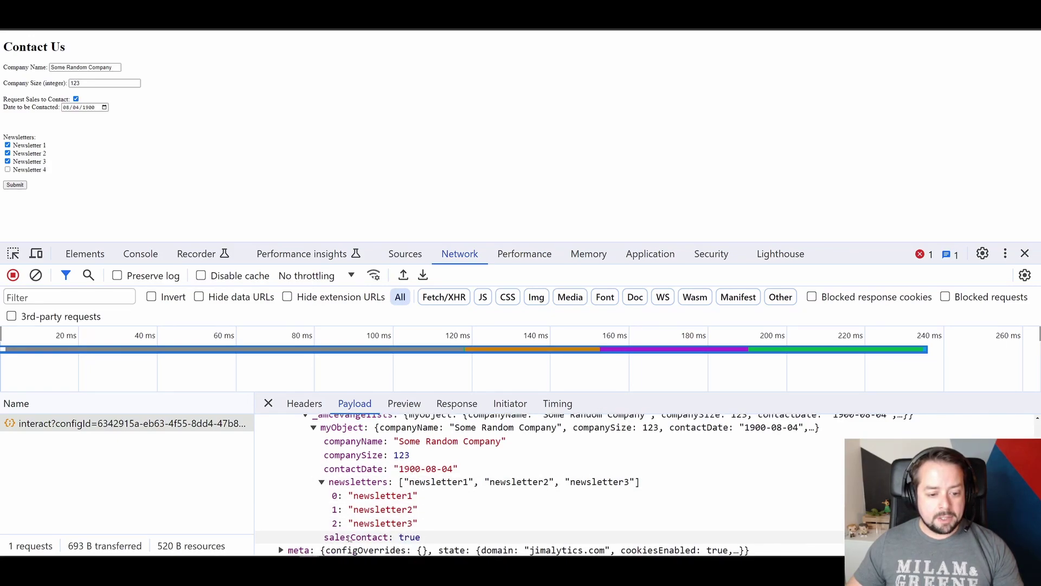
pyautogui.scroll(-1, 349, 538)
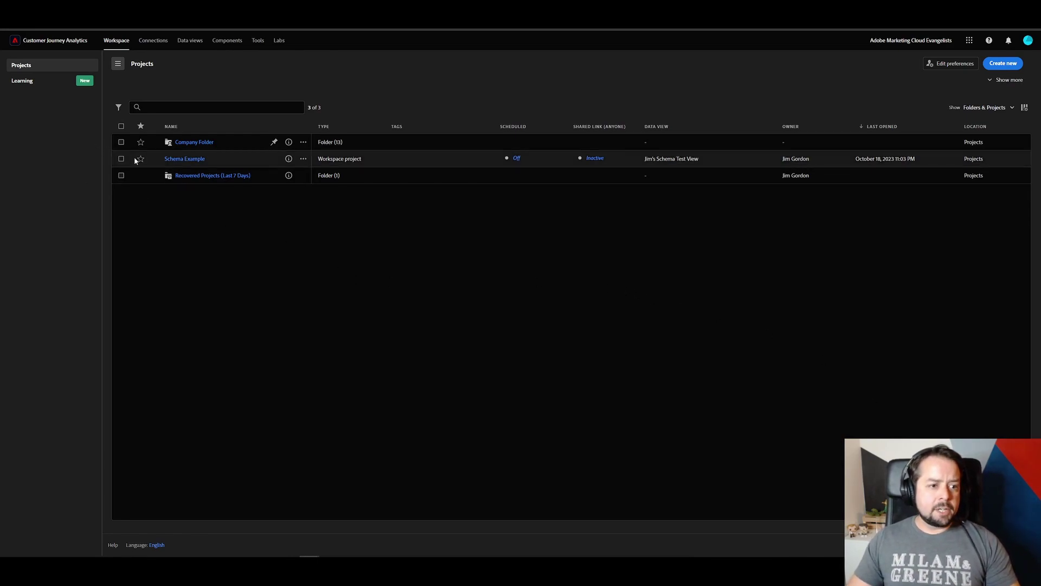
# Step: Open the Schema Example project from the Workspace project list
pyautogui.click(182, 160)
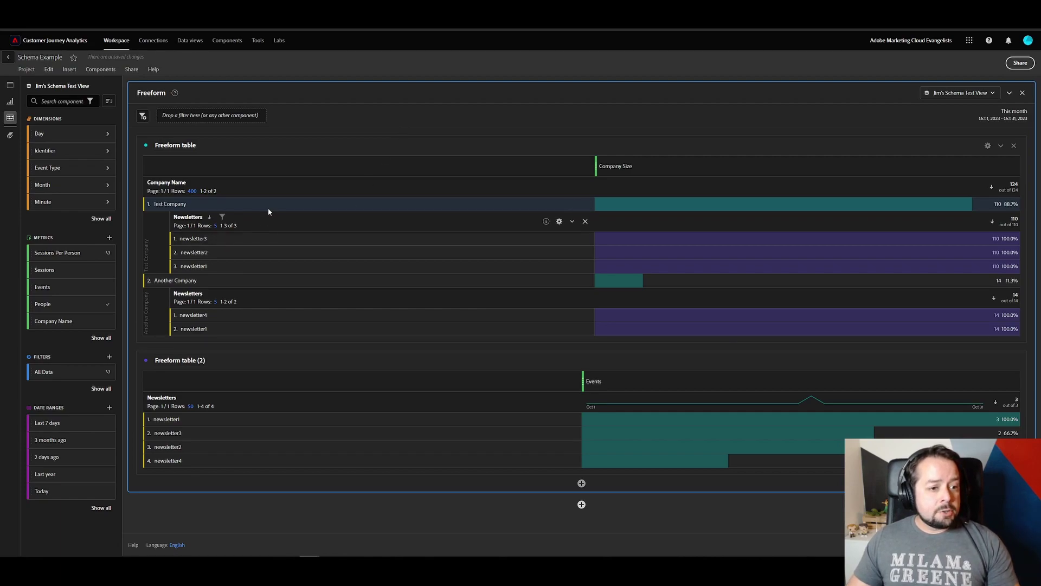
pyautogui.click(260, 274)
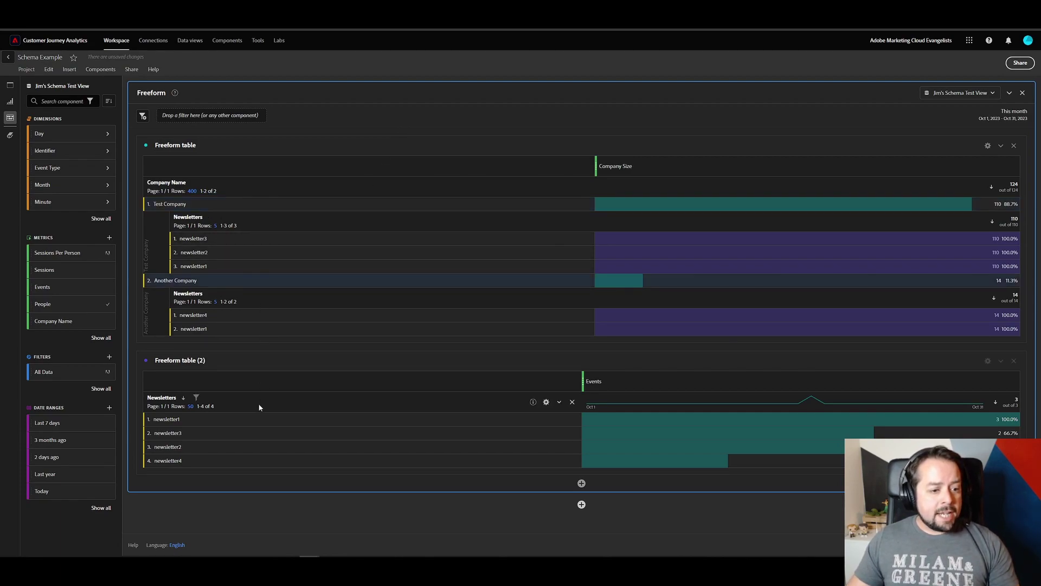
pyautogui.click(286, 422)
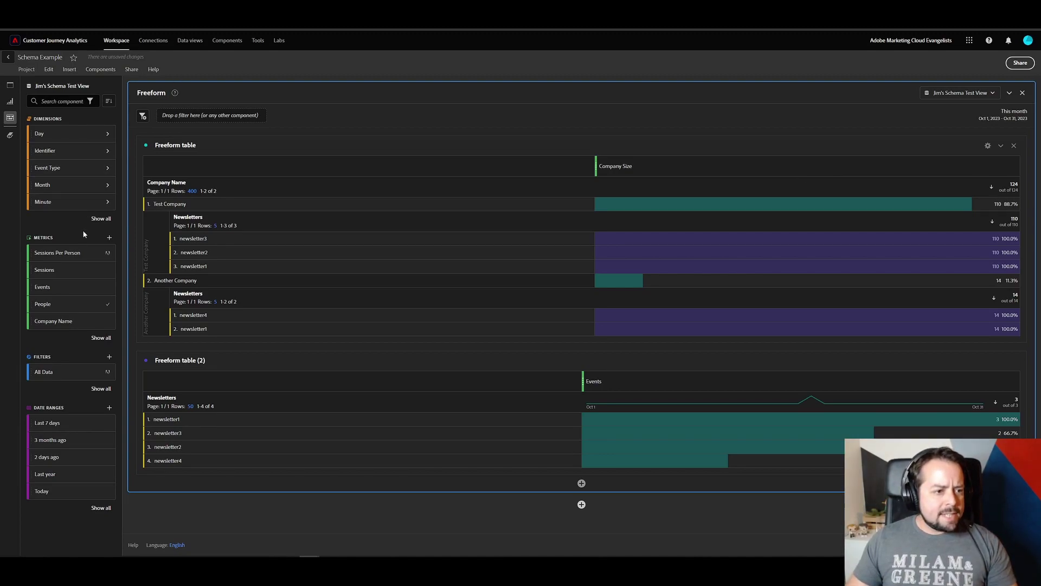
# Step: Add Sales Contact as a breakdown of Test Company and as the rows of Freeform table (2)
pyautogui.click(99, 219)
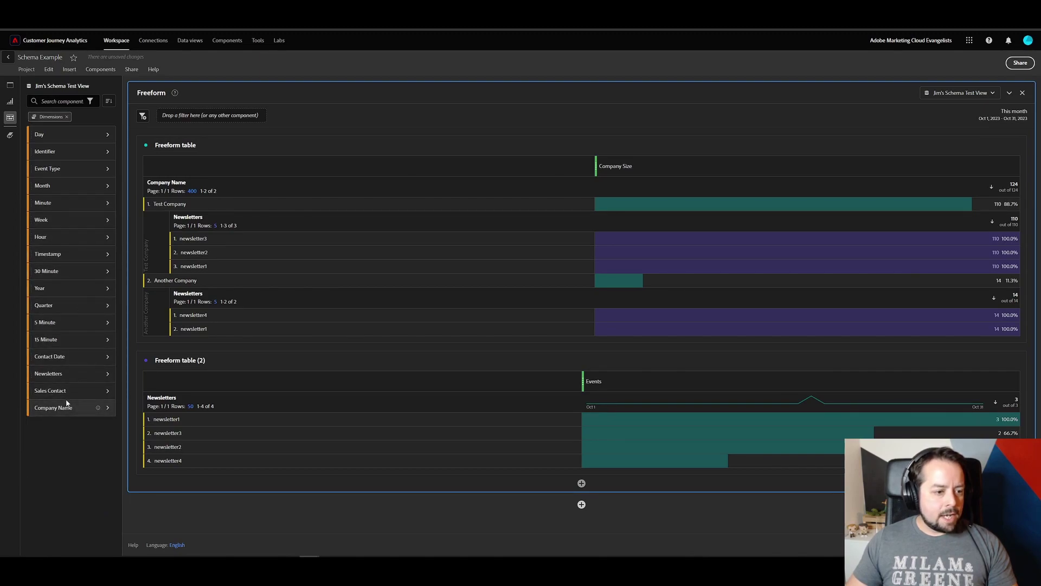
pyautogui.moveTo(60, 393); pyautogui.dragTo(317, 213)
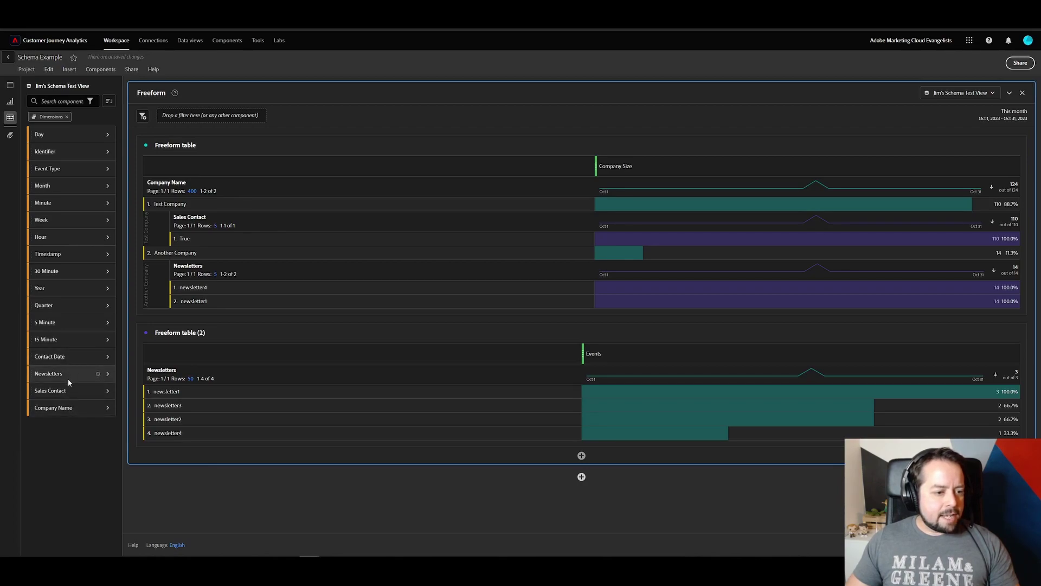
pyautogui.moveTo(71, 389); pyautogui.dragTo(230, 380)
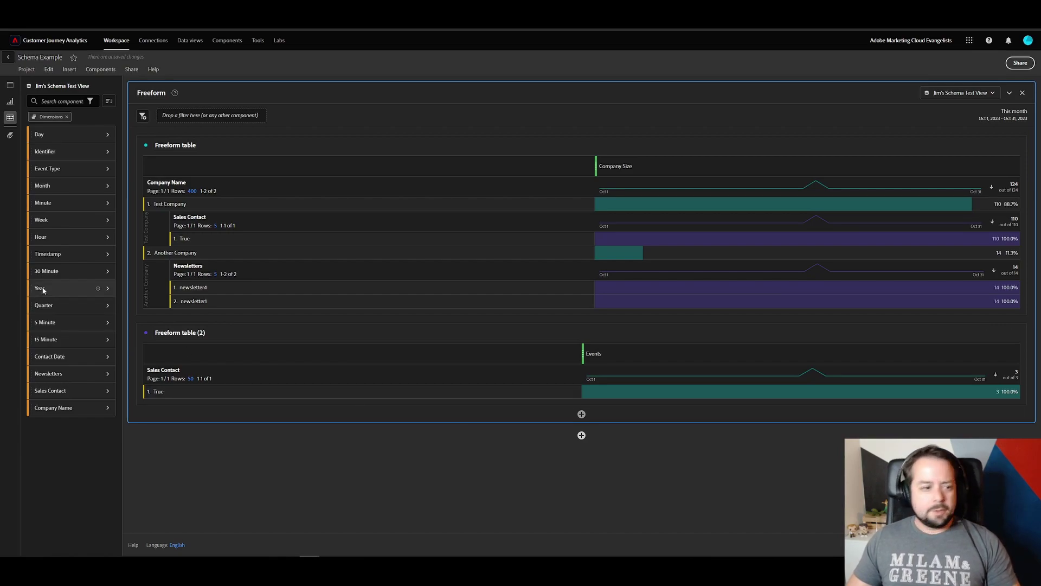
# Step: Break down the True Sales Contact row in Freeform table (2) by Contact Date
pyautogui.moveTo(77, 356)
pyautogui.mouseDown()
pyautogui.moveTo(290, 406)
pyautogui.moveTo(281, 395)
pyautogui.mouseUp()
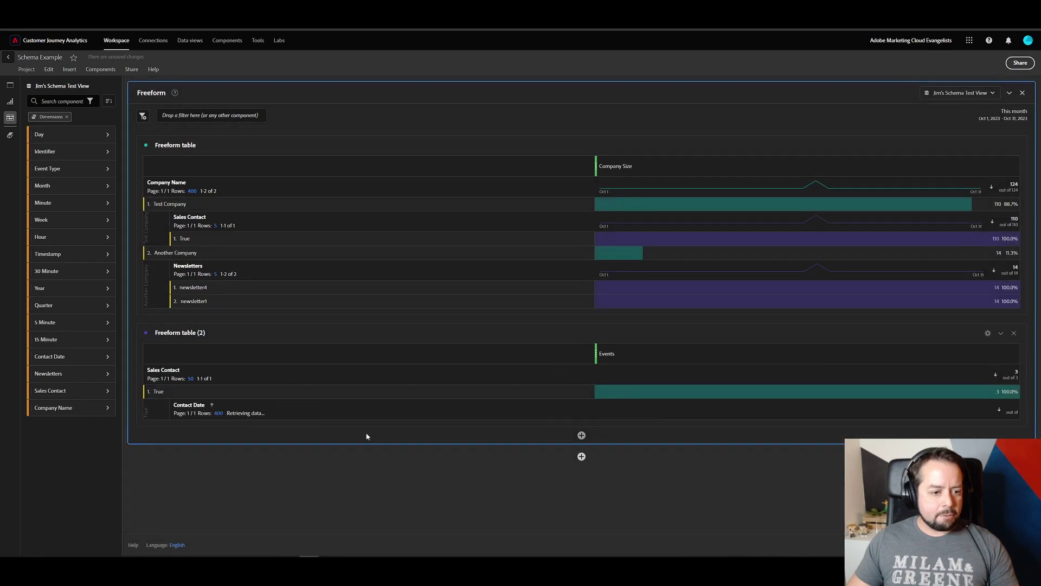